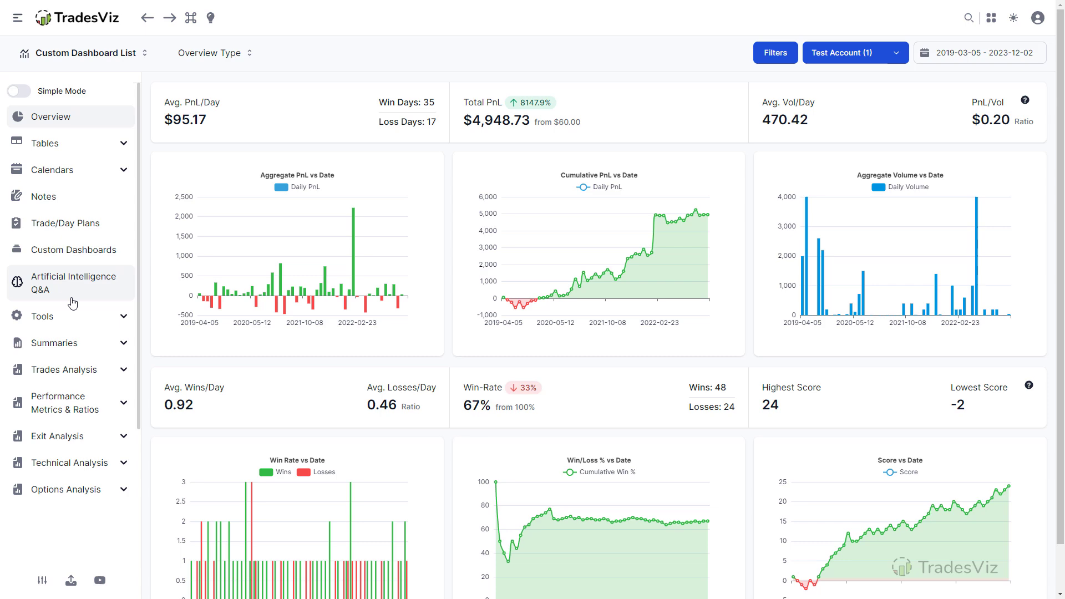
{"action": "left_click", "coordinate": [96, 298]}
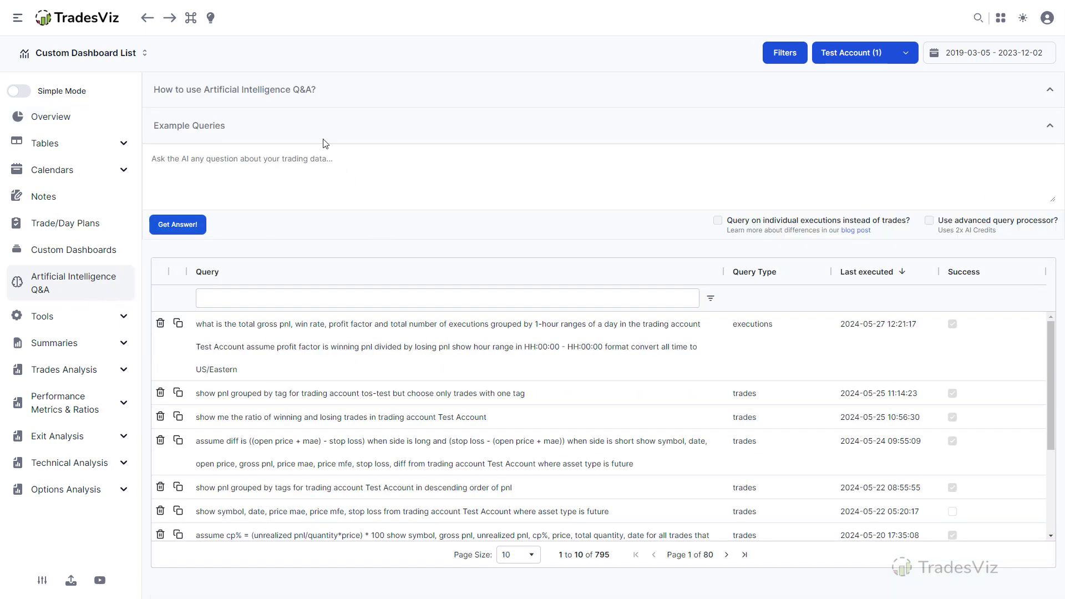
{"action": "left_click", "coordinate": [307, 91]}
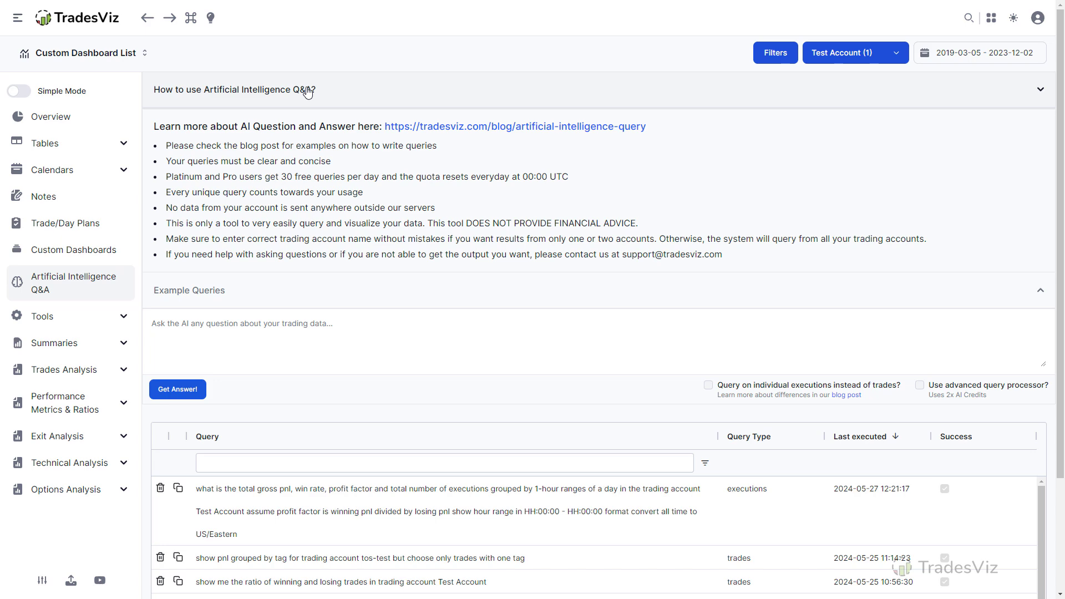
{"action": "left_click", "coordinate": [307, 91]}
{"action": "left_click", "coordinate": [298, 134]}
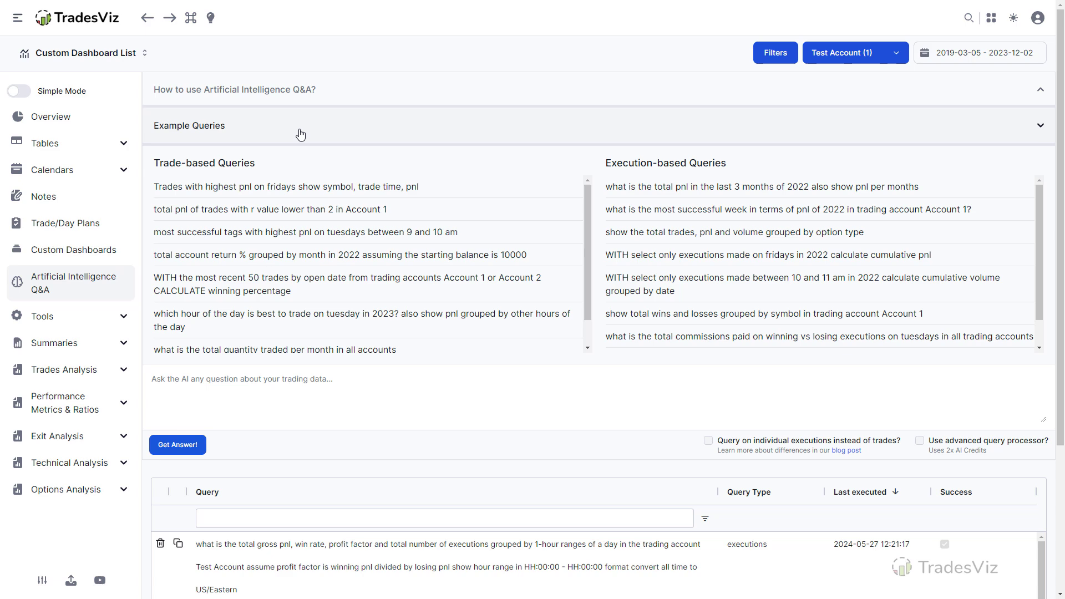
{"action": "left_click", "coordinate": [298, 132]}
{"action": "scroll", "coordinate": [415, 454], "scroll_direction": "down", "scroll_amount": 1}
{"action": "scroll", "coordinate": [415, 454], "scroll_direction": "down", "scroll_amount": 2}
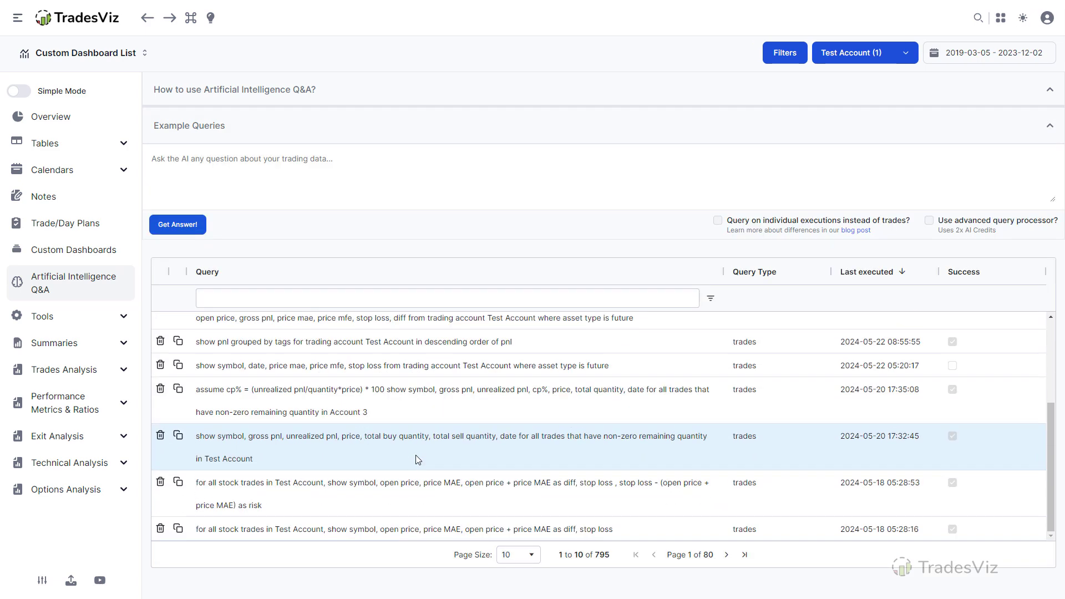
{"action": "scroll", "coordinate": [415, 454], "scroll_direction": "up", "scroll_amount": 3}
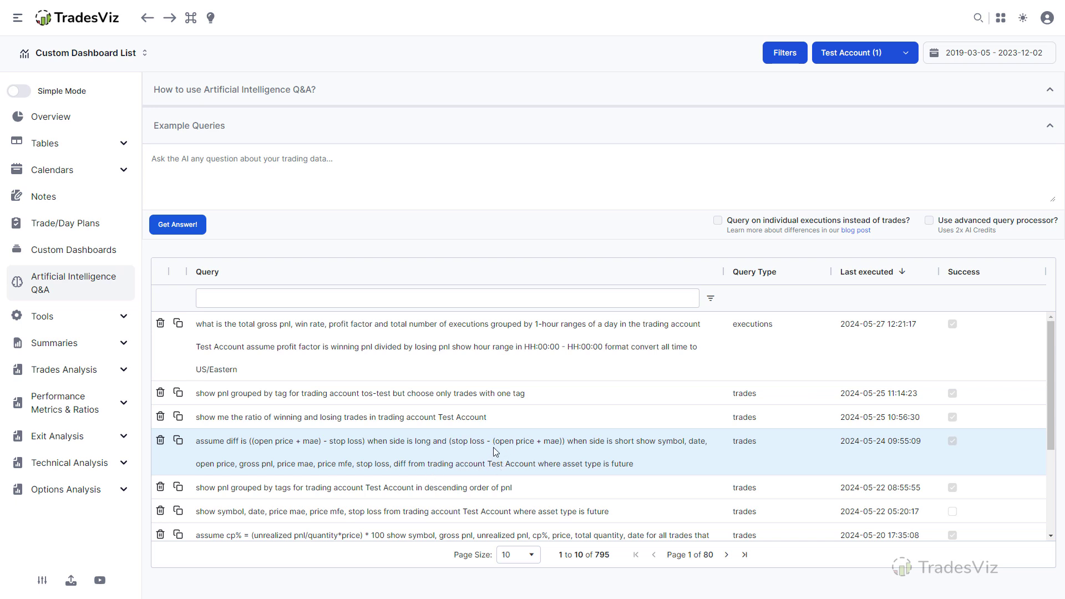
{"action": "left_click", "coordinate": [405, 361]}
{"action": "key", "text": "Down"}
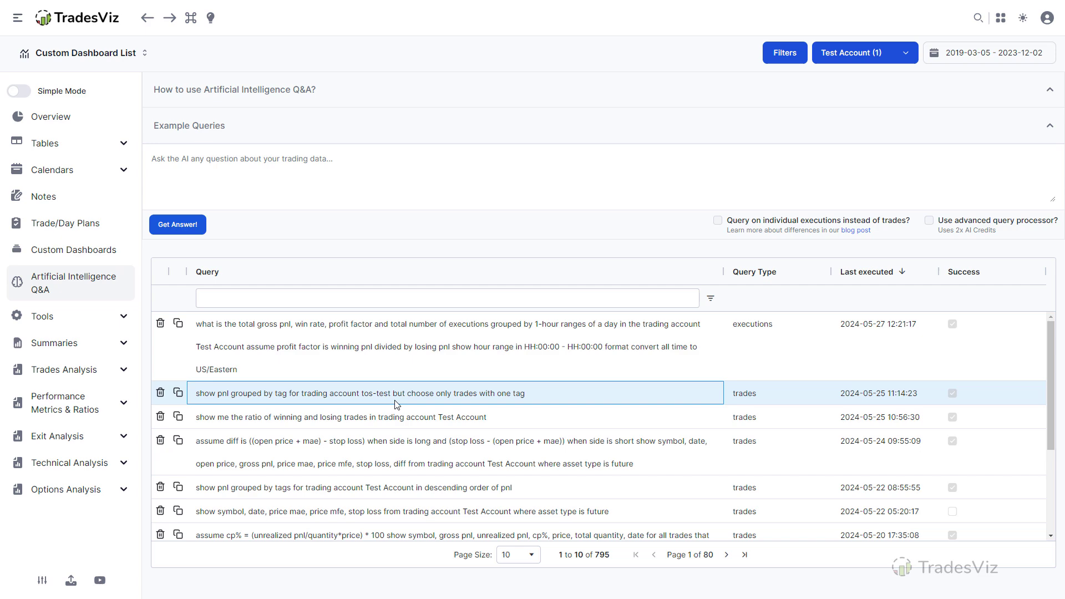
{"action": "key", "text": "Down"}
{"action": "key", "text": "Down"}
{"action": "key", "text": "Down"}
{"action": "key", "text": "Down"}
{"action": "key", "text": "Down"}
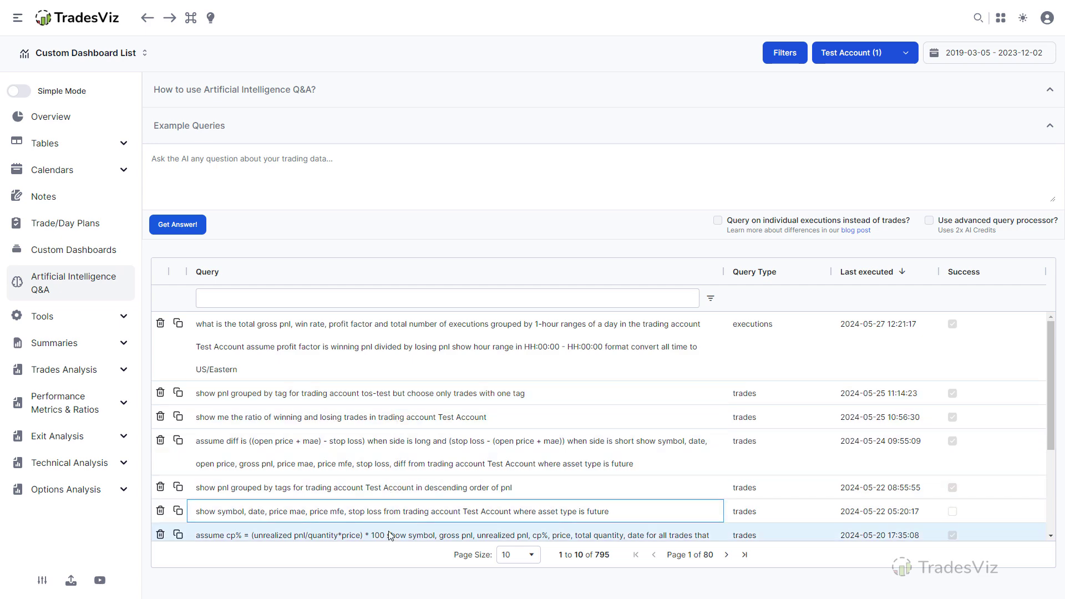
{"action": "scroll", "coordinate": [427, 494], "scroll_direction": "down", "scroll_amount": 2}
{"action": "left_click", "coordinate": [419, 448]}
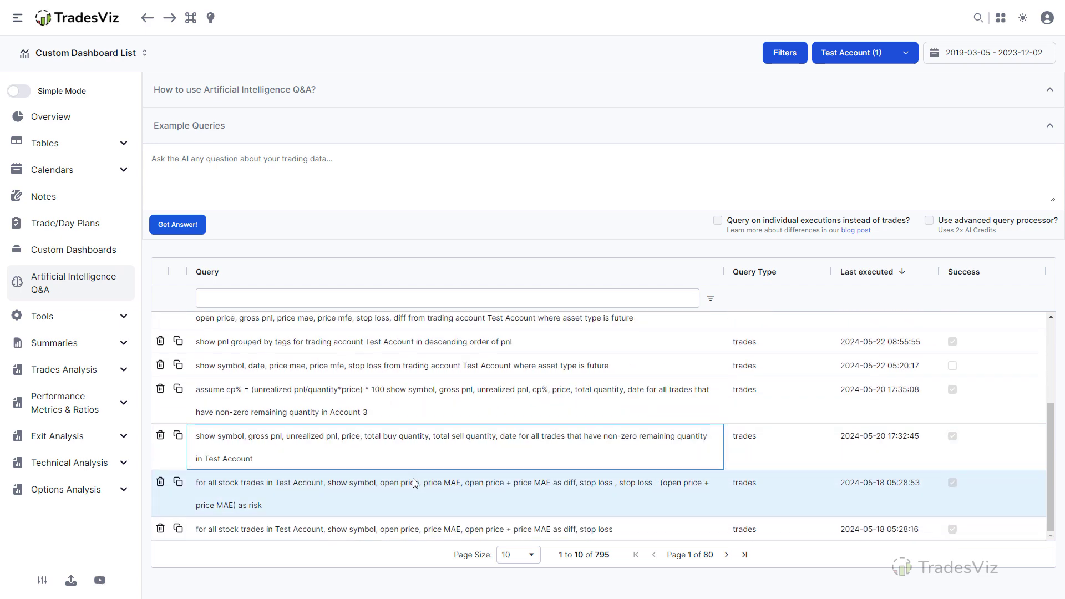
{"action": "left_click", "coordinate": [420, 511]}
{"action": "left_click", "coordinate": [422, 523]}
{"action": "scroll", "coordinate": [443, 421], "scroll_direction": "up", "scroll_amount": 3}
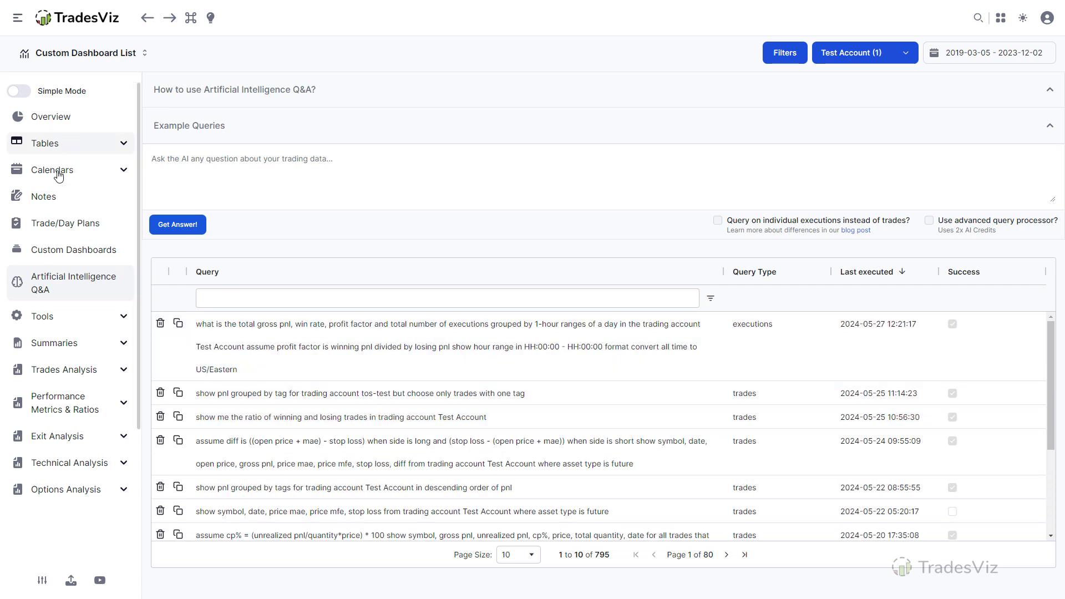
{"action": "left_click", "coordinate": [66, 491]}
{"action": "left_click", "coordinate": [76, 436]}
{"action": "left_click", "coordinate": [78, 462]}
{"action": "left_click", "coordinate": [80, 489]}
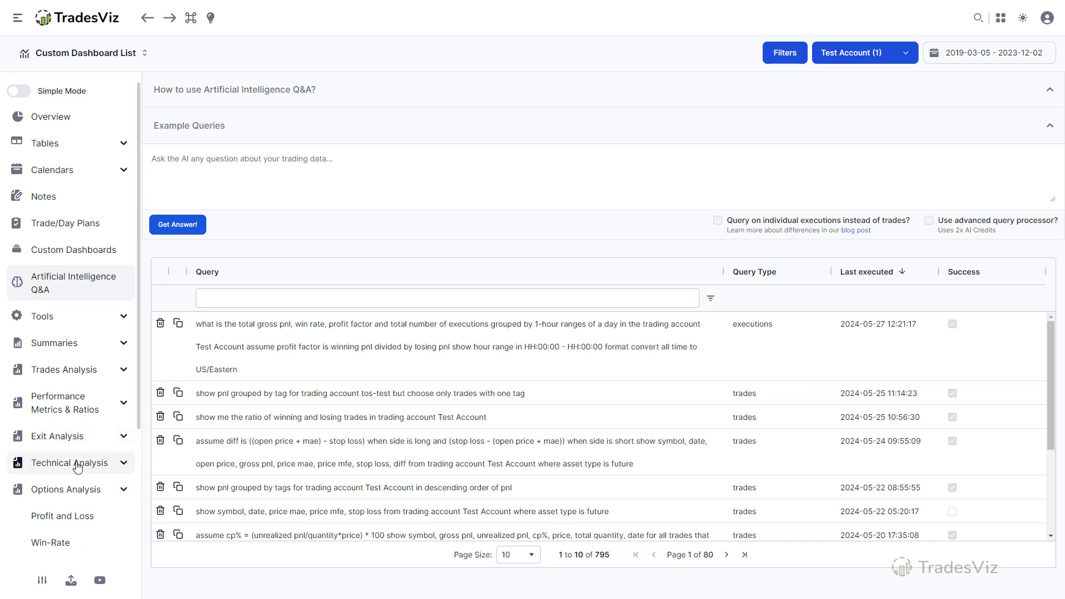
{"action": "left_click", "coordinate": [80, 490]}
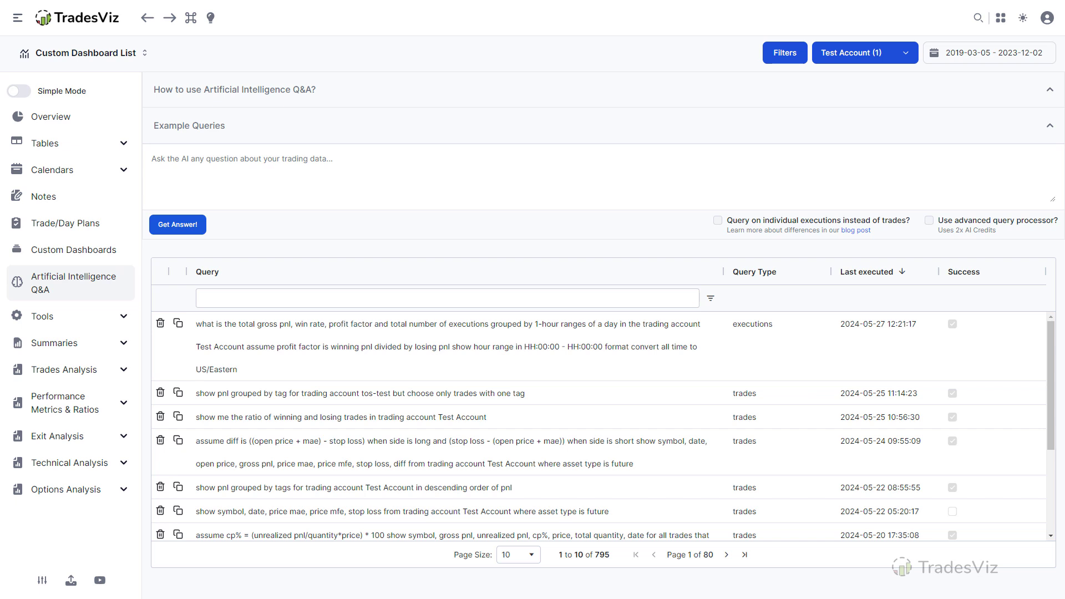
Step: Paste the winning vs losing trades question for Test Account and get the AI answer
{"action": "left_click", "coordinate": [235, 168]}
{"action": "type", "text": "show me the ratio of winning and losing trades in trading account Test Account"}
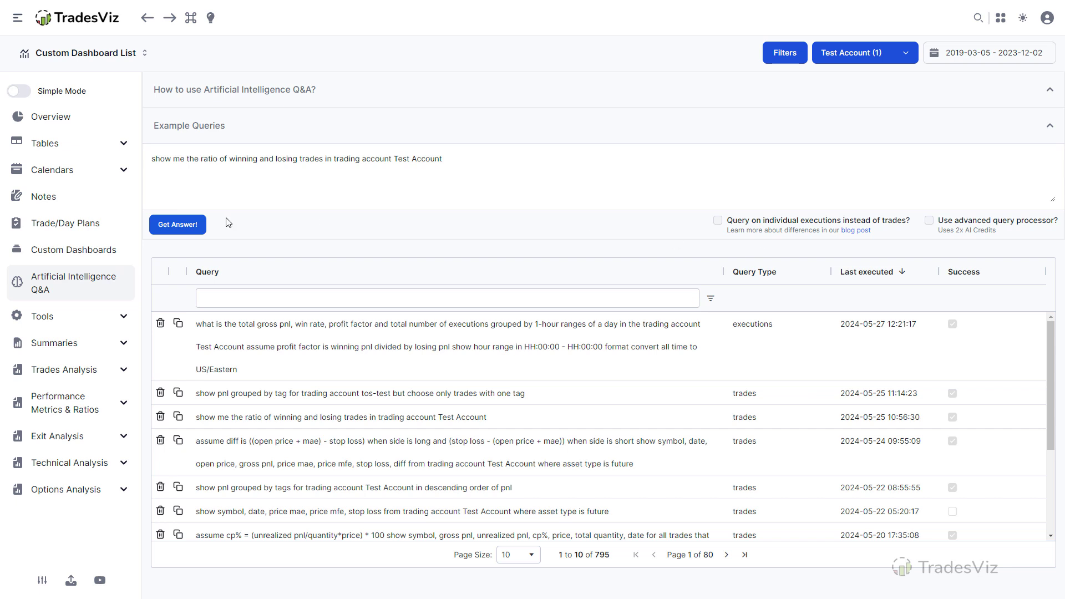
{"action": "left_click", "coordinate": [183, 225]}
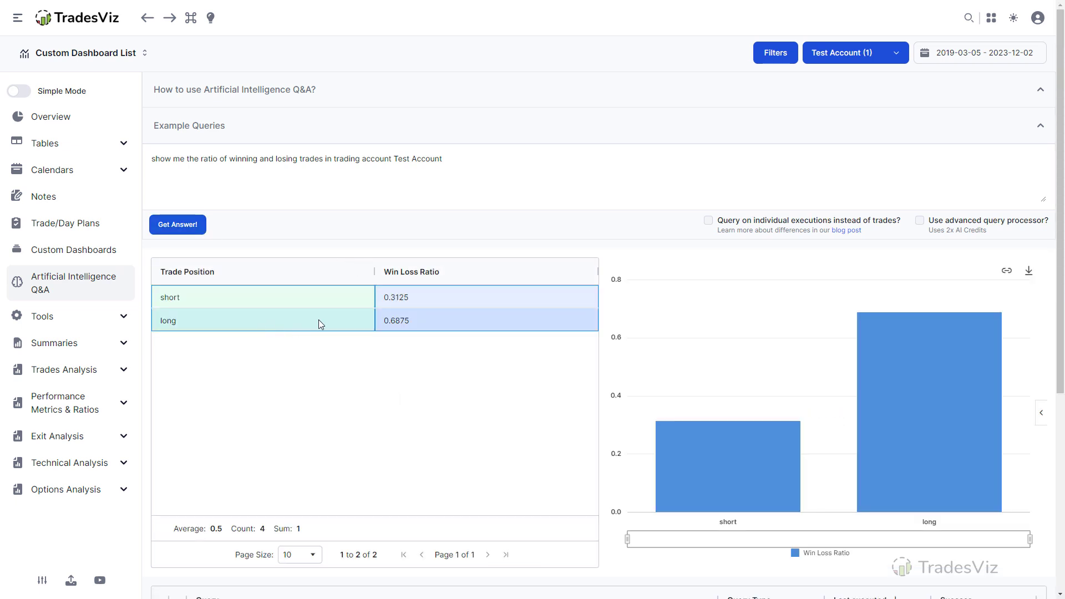
{"action": "mouse_move", "coordinate": [961, 407]}
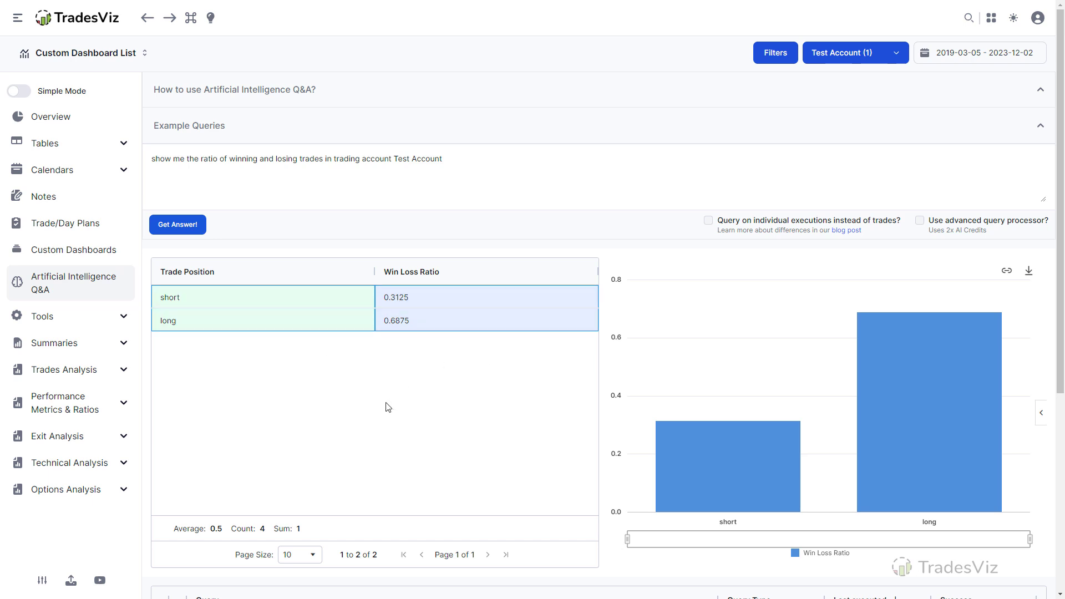
Step: Glance at the Summaries reports and apps list, then select 'Test Account' in the question text
{"action": "left_click", "coordinate": [123, 343]}
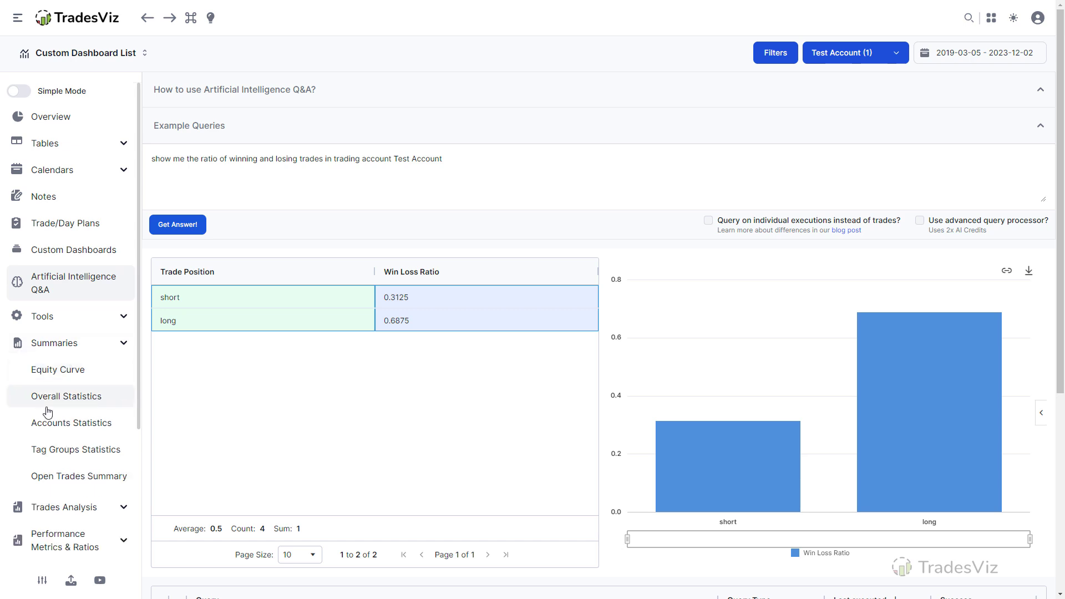
{"action": "left_click", "coordinate": [58, 346]}
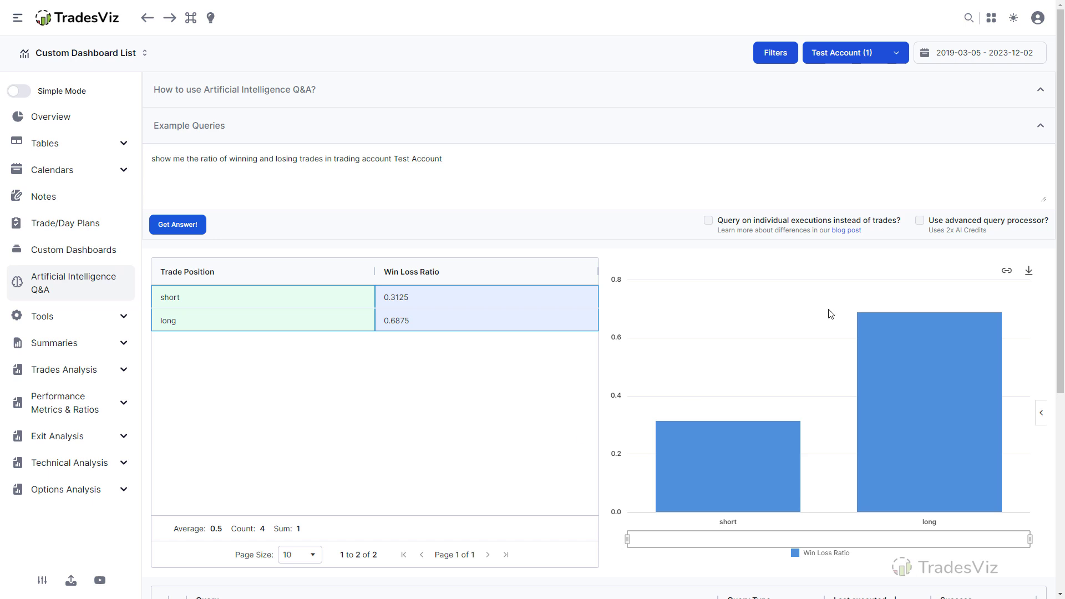
{"action": "left_click", "coordinate": [991, 17]}
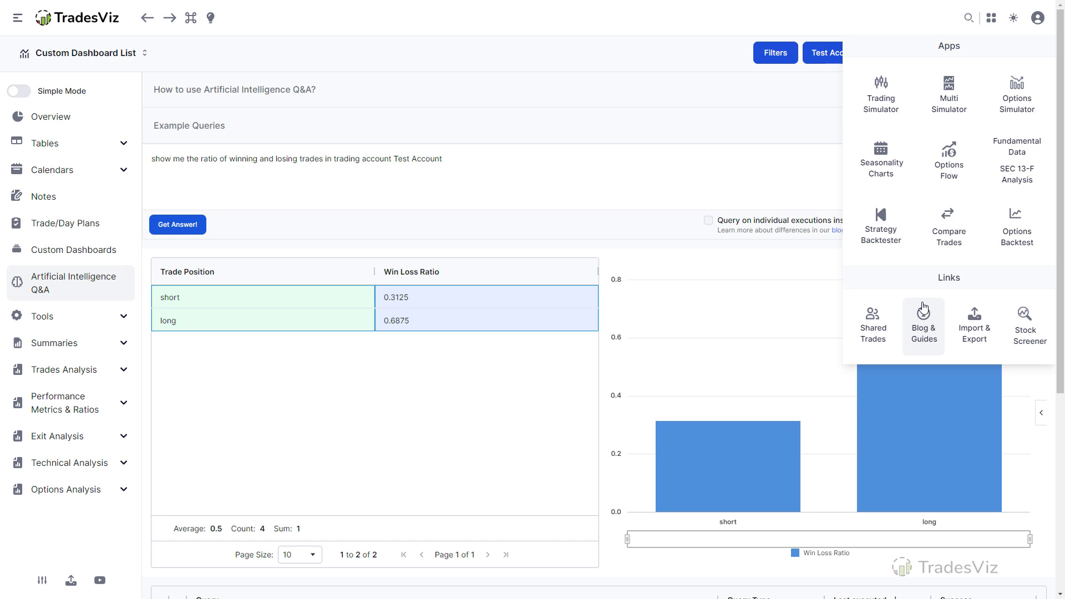
{"action": "left_click", "coordinate": [423, 416]}
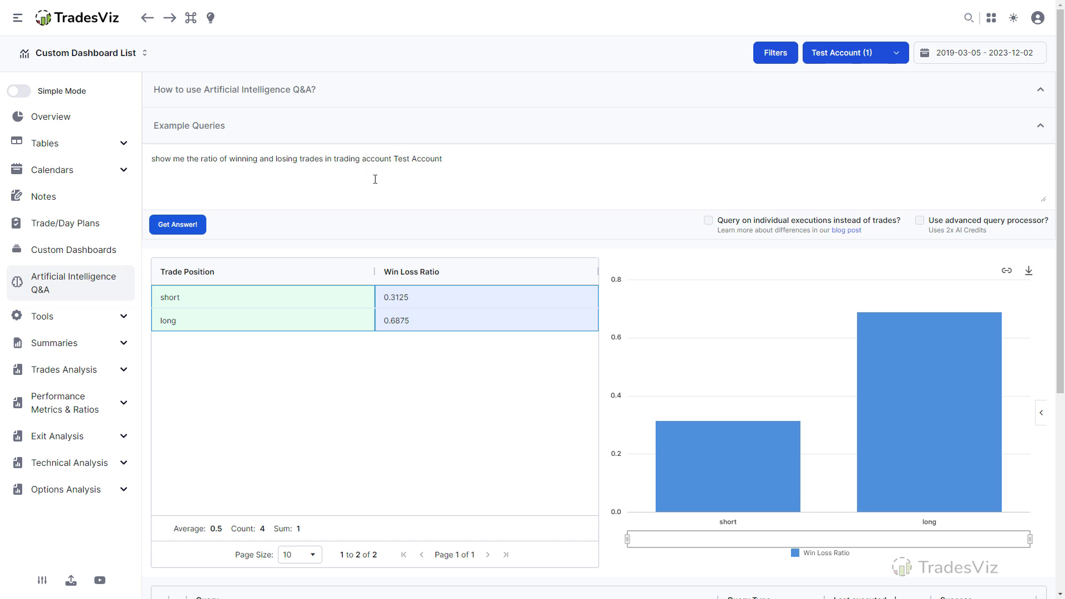
{"action": "left_click_drag", "start_coordinate": [395, 161], "coordinate": [444, 160]}
Step: Check the trading account list, leaving Test Account selected
{"action": "left_click", "coordinate": [848, 62]}
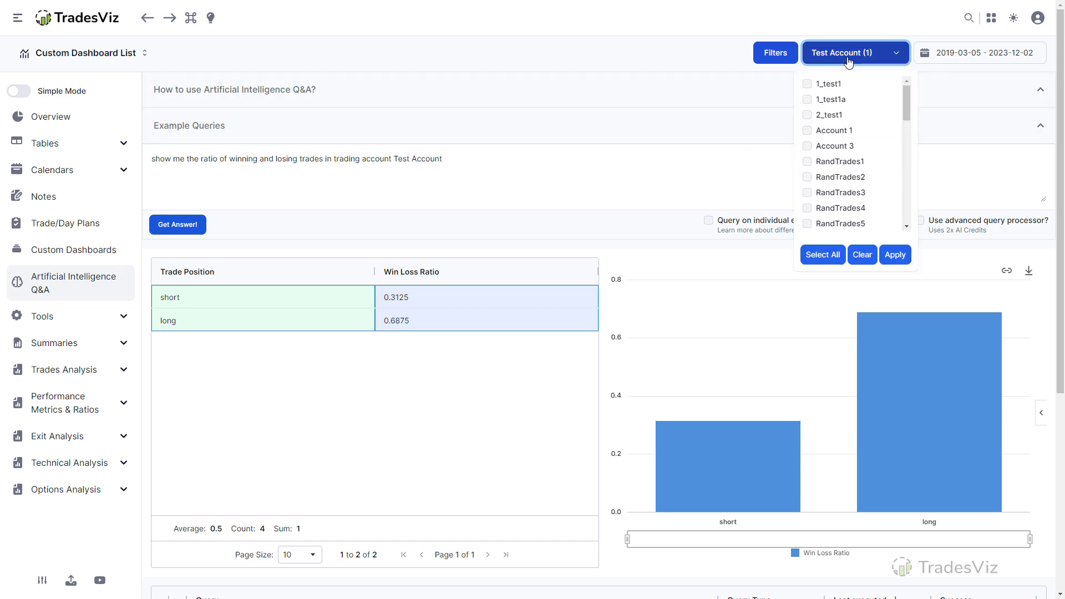
{"action": "scroll", "coordinate": [868, 114], "scroll_direction": "down", "scroll_amount": 5}
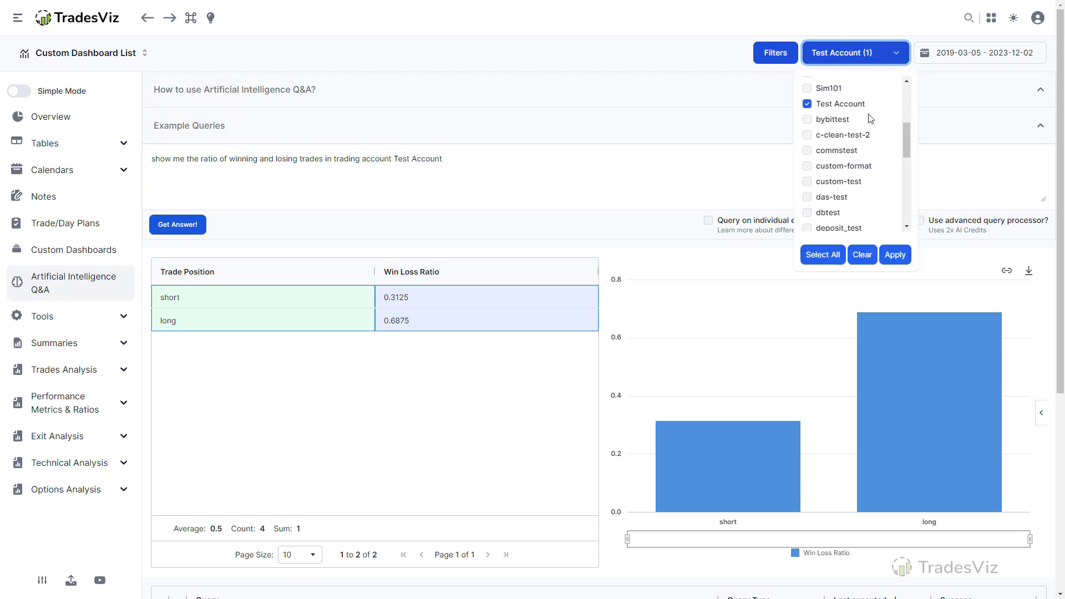
{"action": "left_click", "coordinate": [889, 58]}
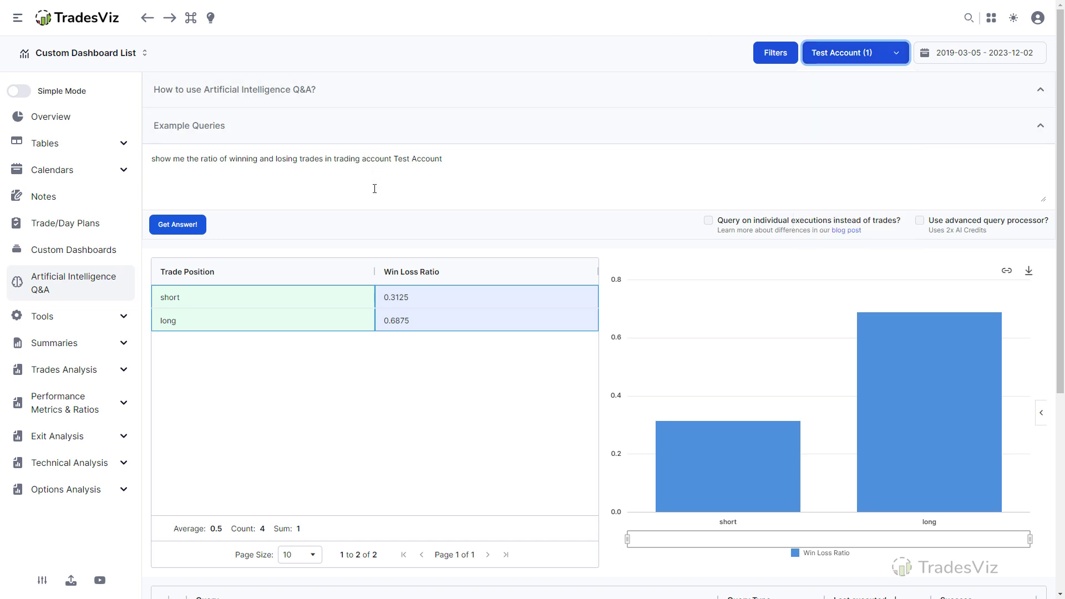
Step: Toggle the query-on-executions checkbox on and off, ending back on trades
{"action": "left_click", "coordinate": [709, 222]}
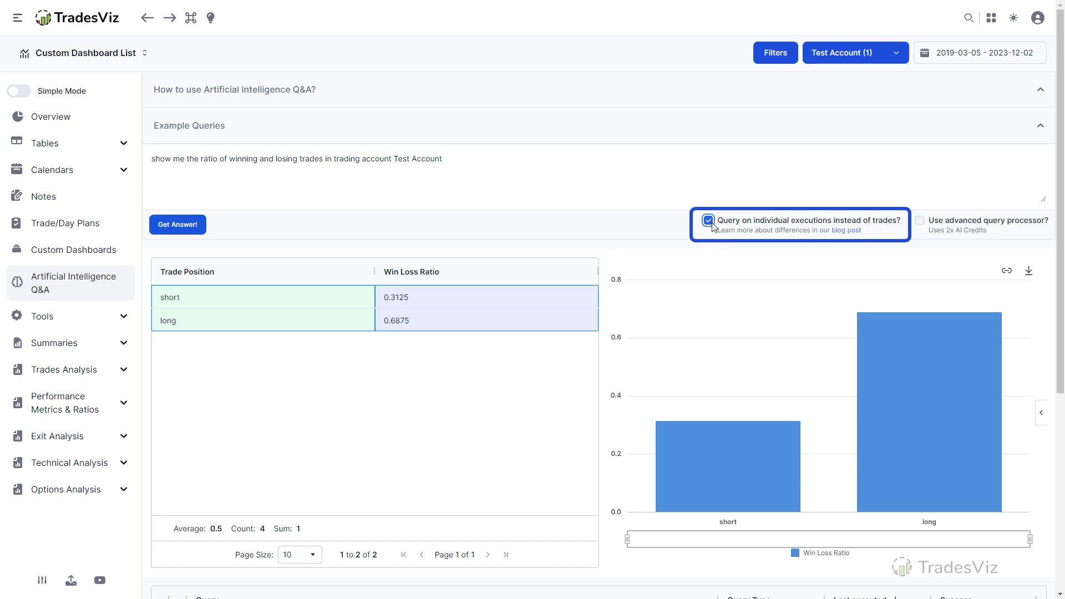
{"action": "left_click", "coordinate": [708, 222]}
{"action": "left_click", "coordinate": [709, 221]}
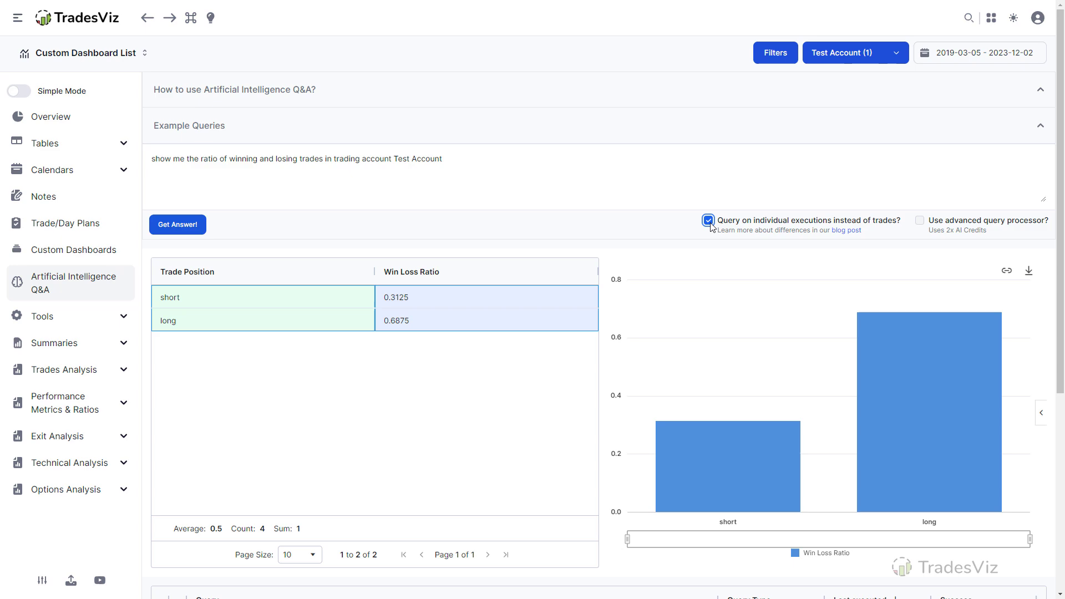
{"action": "left_click", "coordinate": [709, 221]}
Step: Open Tables > Trades and expand then collapse the PANW trade's executions
{"action": "left_click", "coordinate": [51, 145]}
{"action": "left_click", "coordinate": [46, 170]}
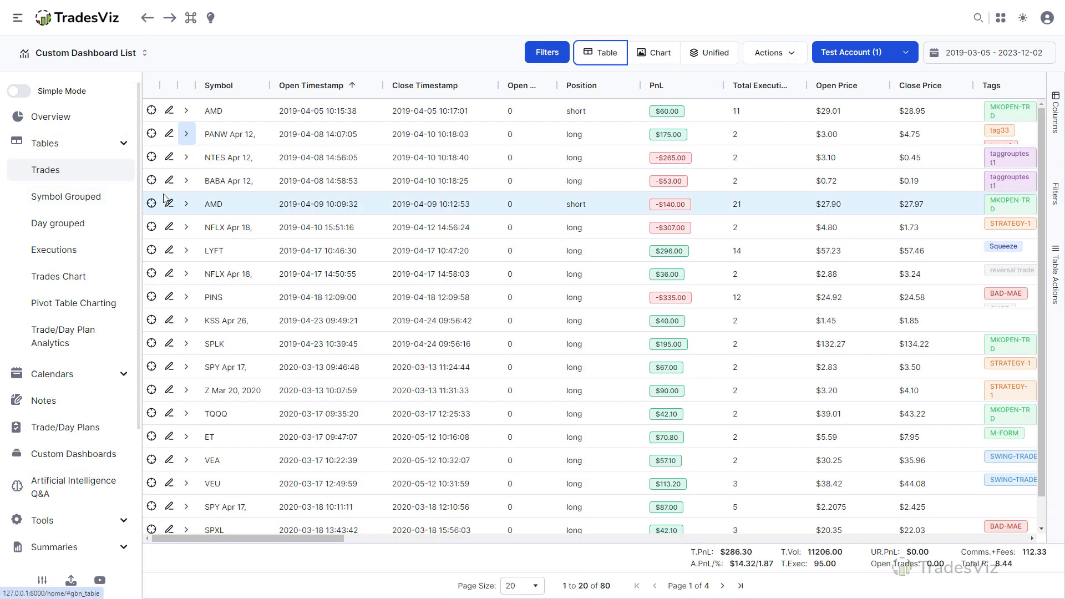
{"action": "left_click", "coordinate": [187, 137]}
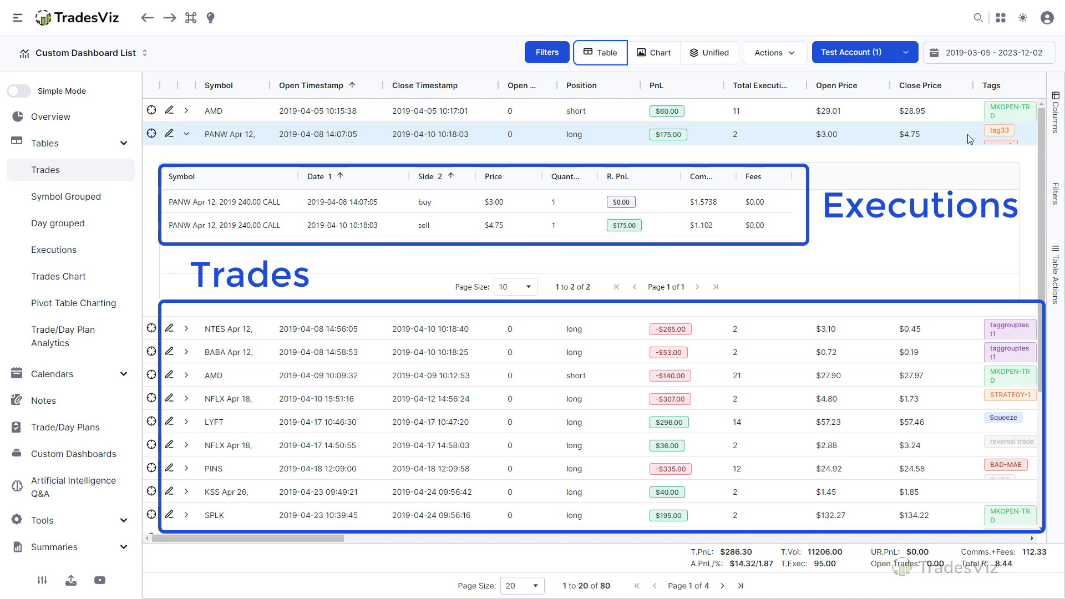
{"action": "left_click_drag", "start_coordinate": [319, 537], "coordinate": [253, 539]}
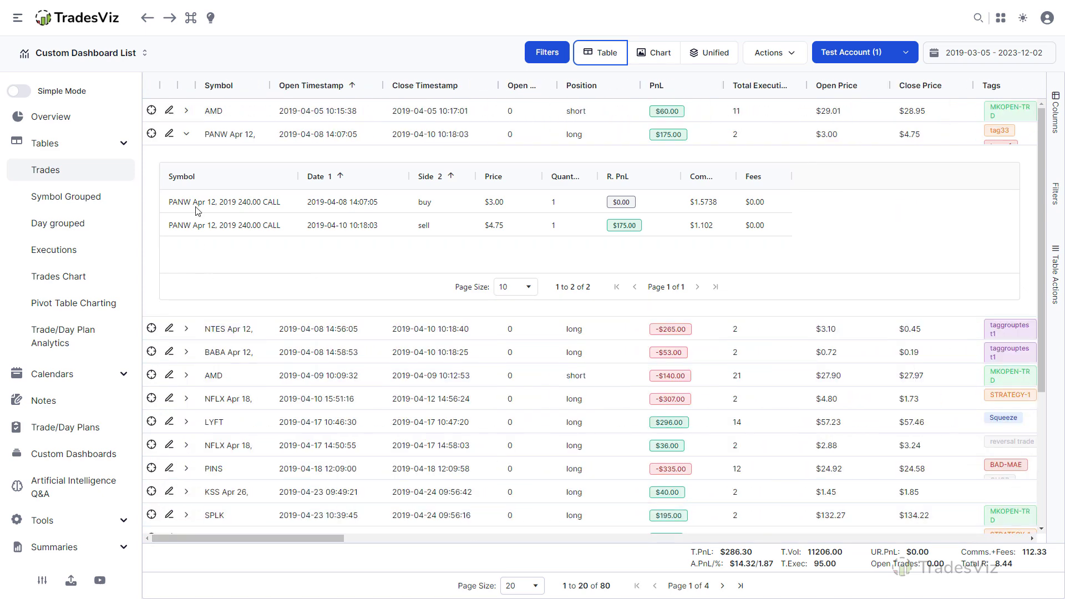
{"action": "left_click", "coordinate": [187, 136]}
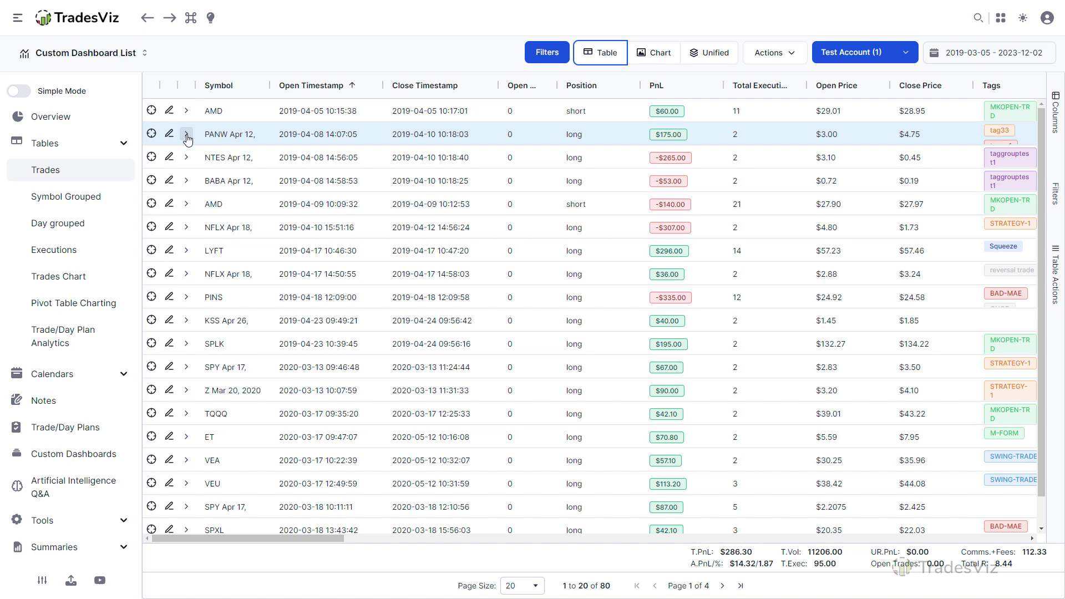
Step: Select Realized PnL cells in the Executions table, then return to Artificial Intelligence Q&A
{"action": "left_click", "coordinate": [45, 256]}
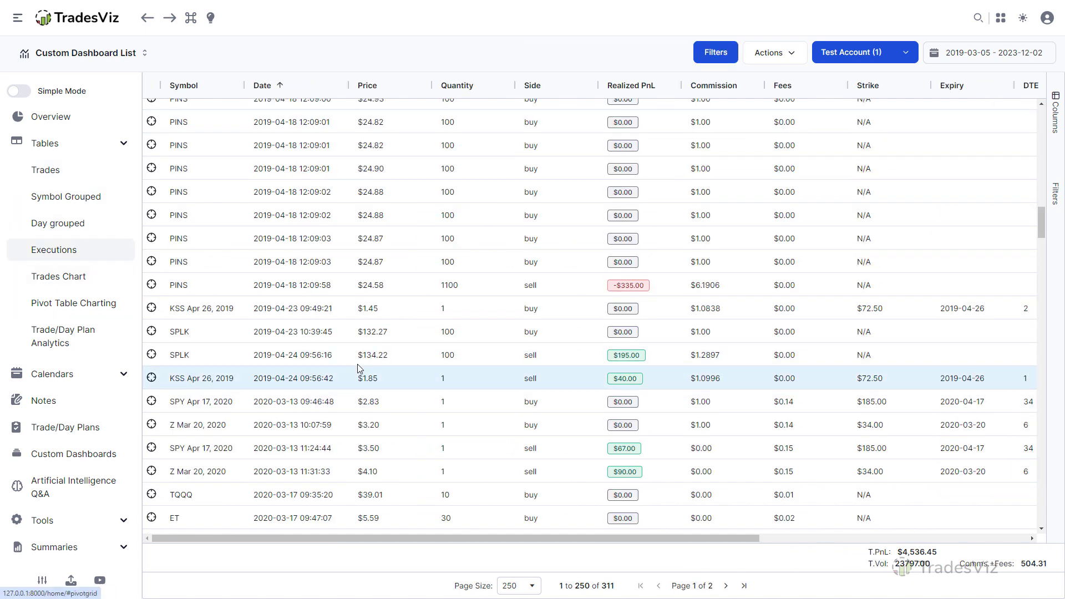
{"action": "left_click_drag", "start_coordinate": [366, 85], "coordinate": [858, 510]}
{"action": "left_click_drag", "start_coordinate": [627, 123], "coordinate": [615, 484]}
{"action": "left_click", "coordinate": [458, 370]}
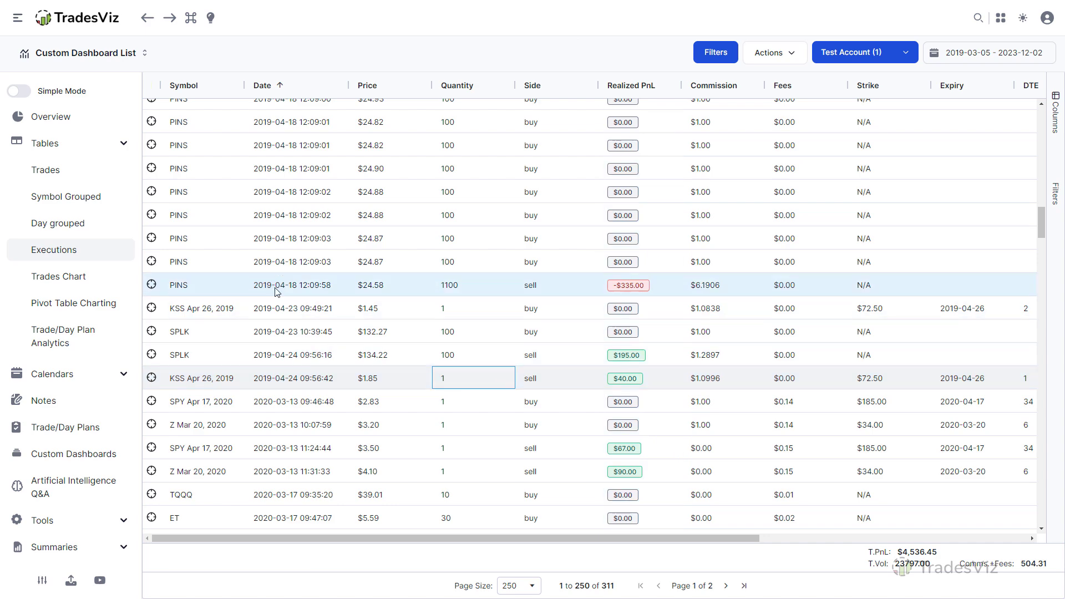
{"action": "scroll", "coordinate": [274, 287], "scroll_direction": "up", "scroll_amount": 5}
{"action": "scroll", "coordinate": [274, 287], "scroll_direction": "up", "scroll_amount": 10}
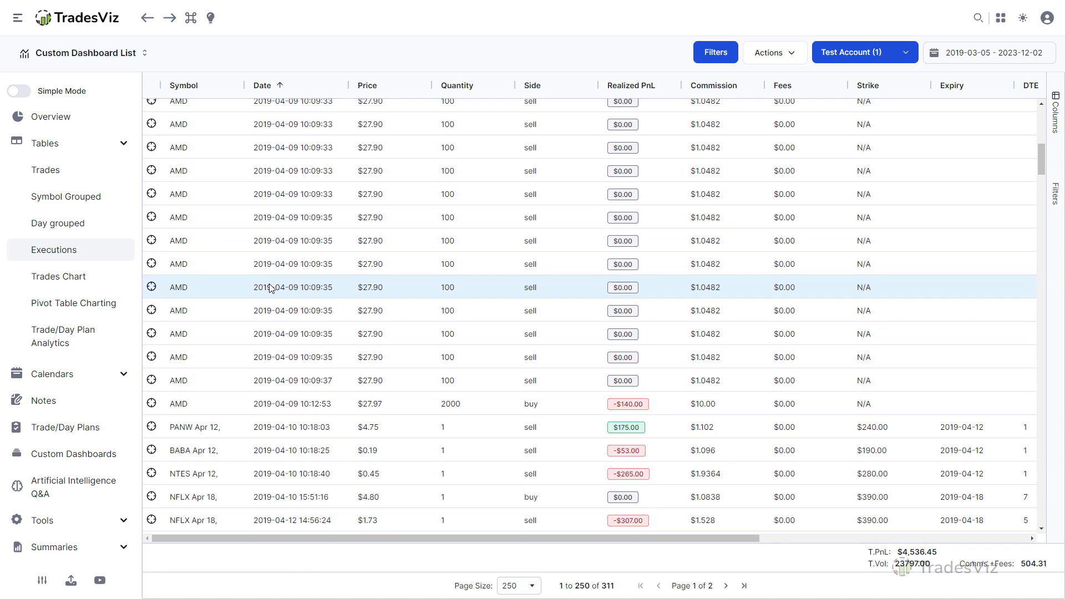
{"action": "left_click", "coordinate": [86, 486]}
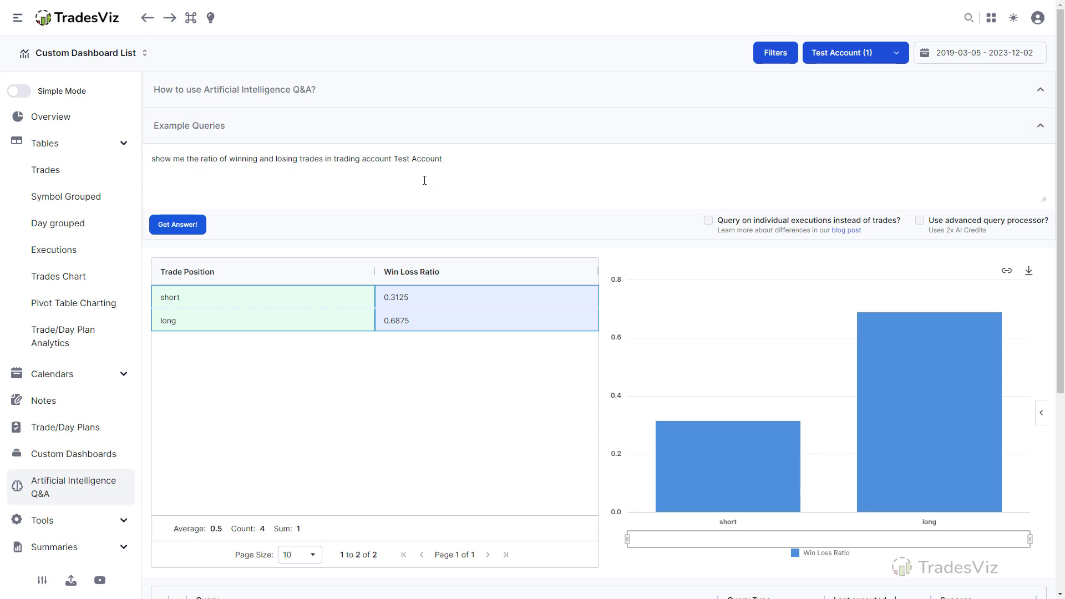
{"action": "left_click", "coordinate": [388, 131]}
{"action": "scroll", "coordinate": [371, 227], "scroll_direction": "down", "scroll_amount": 1}
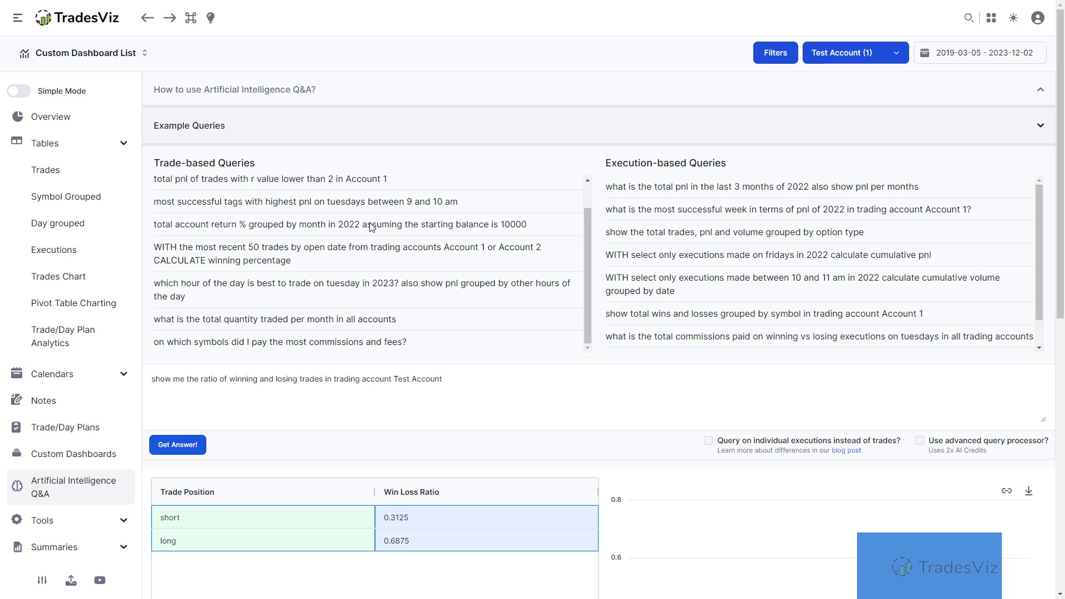
{"action": "scroll", "coordinate": [371, 227], "scroll_direction": "up", "scroll_amount": 1}
{"action": "scroll", "coordinate": [728, 237], "scroll_direction": "down", "scroll_amount": 1}
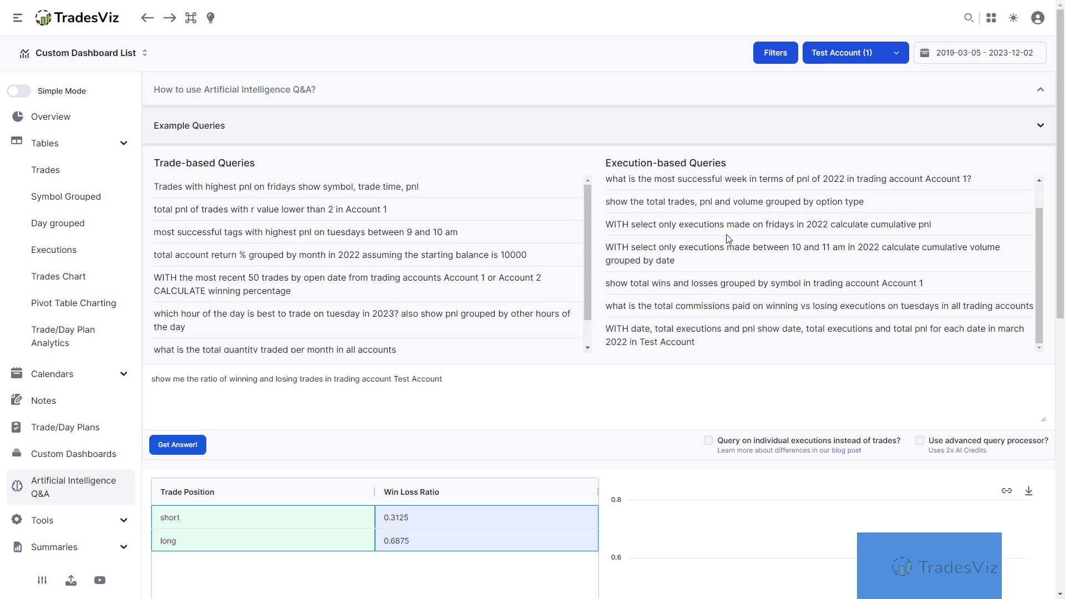
{"action": "scroll", "coordinate": [728, 237], "scroll_direction": "up", "scroll_amount": 1}
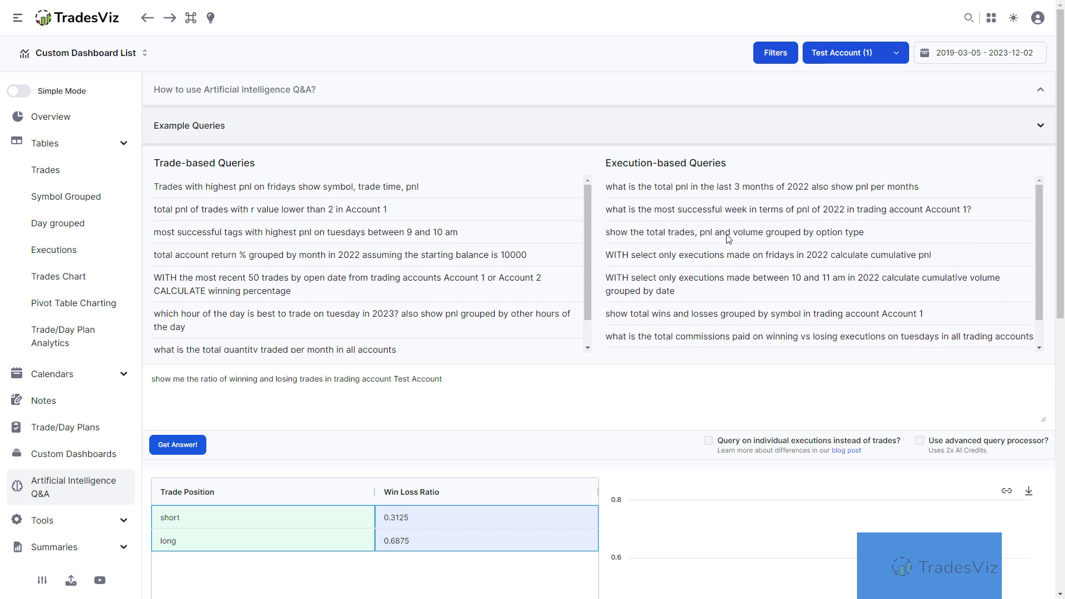
{"action": "left_click", "coordinate": [643, 132]}
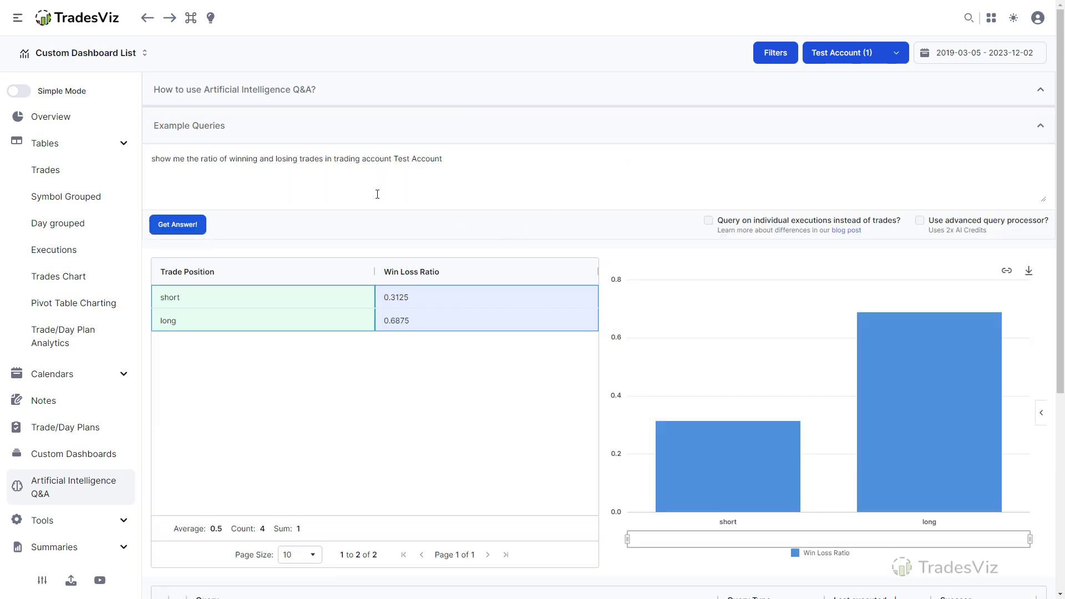
{"action": "left_click_drag", "start_coordinate": [201, 158], "coordinate": [447, 157]}
{"action": "left_click", "coordinate": [461, 158]}
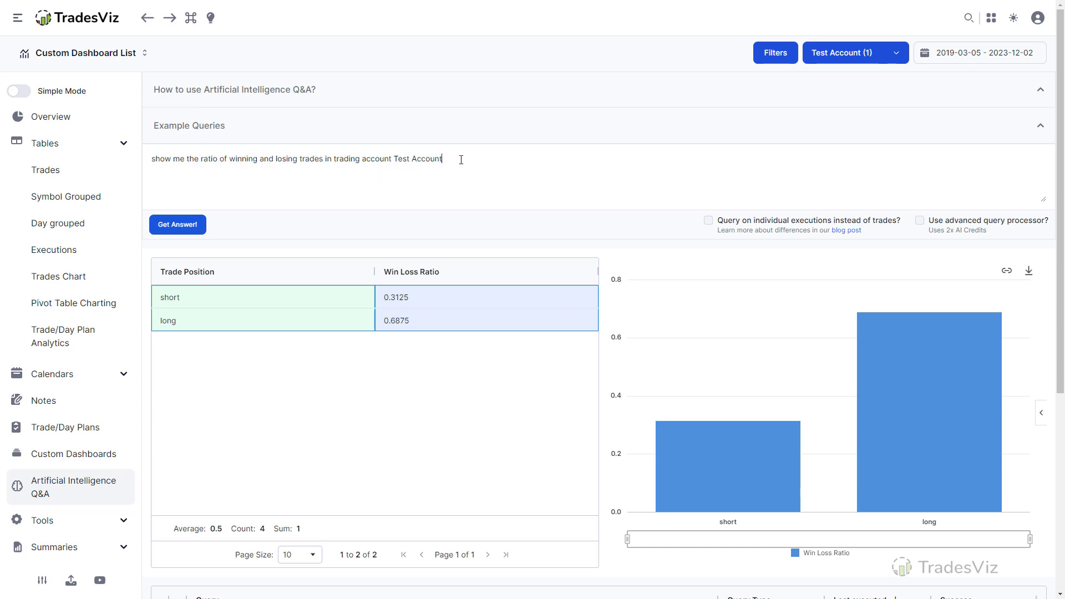
{"action": "left_click", "coordinate": [399, 129]}
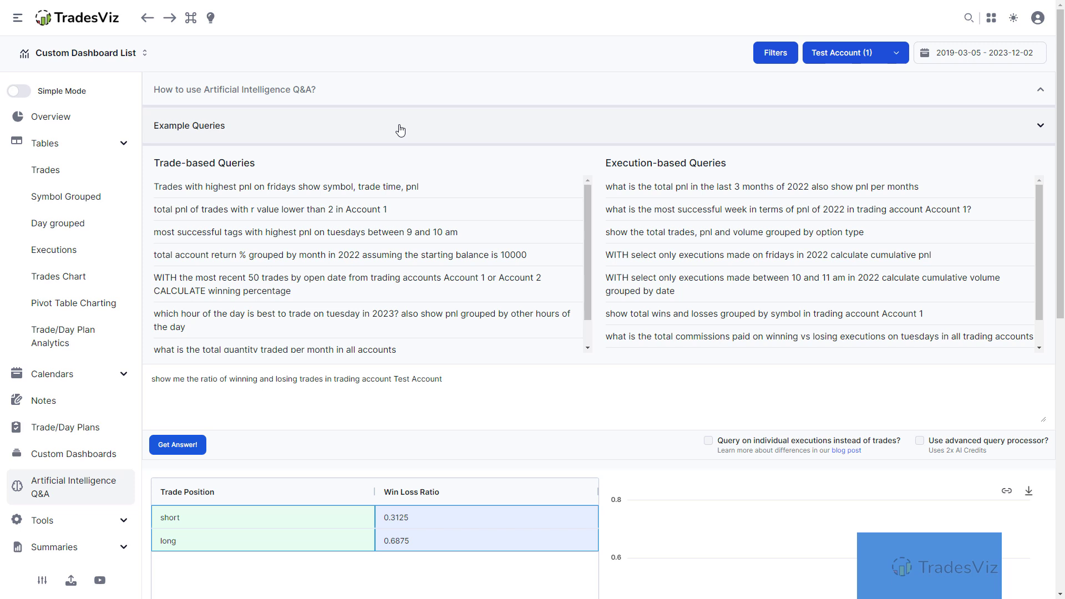
{"action": "scroll", "coordinate": [290, 231], "scroll_direction": "down", "scroll_amount": 1}
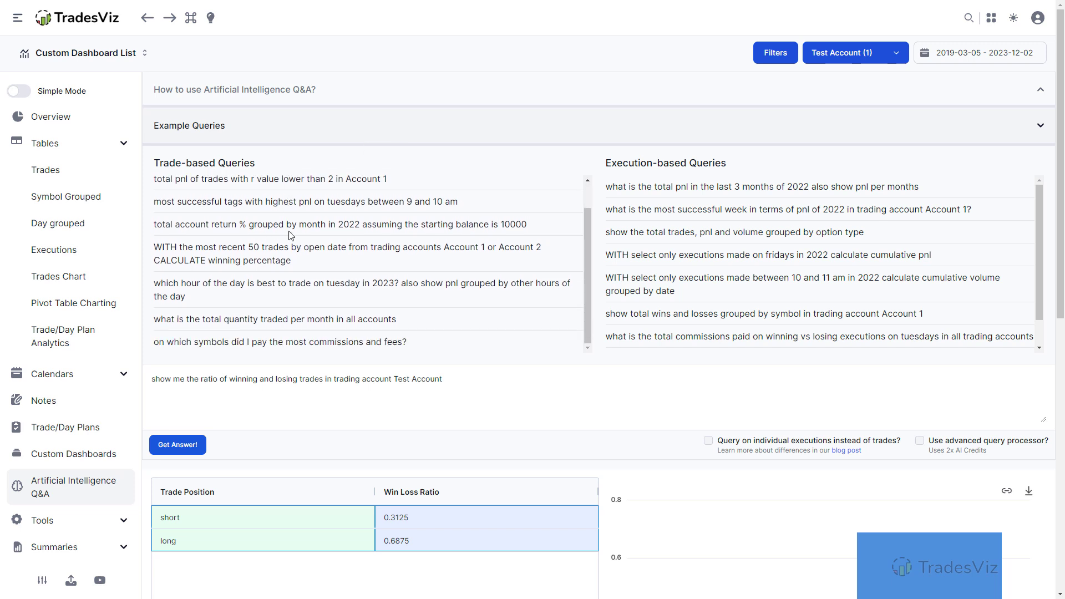
{"action": "scroll", "coordinate": [289, 233], "scroll_direction": "up", "scroll_amount": 1}
{"action": "left_click", "coordinate": [327, 133]}
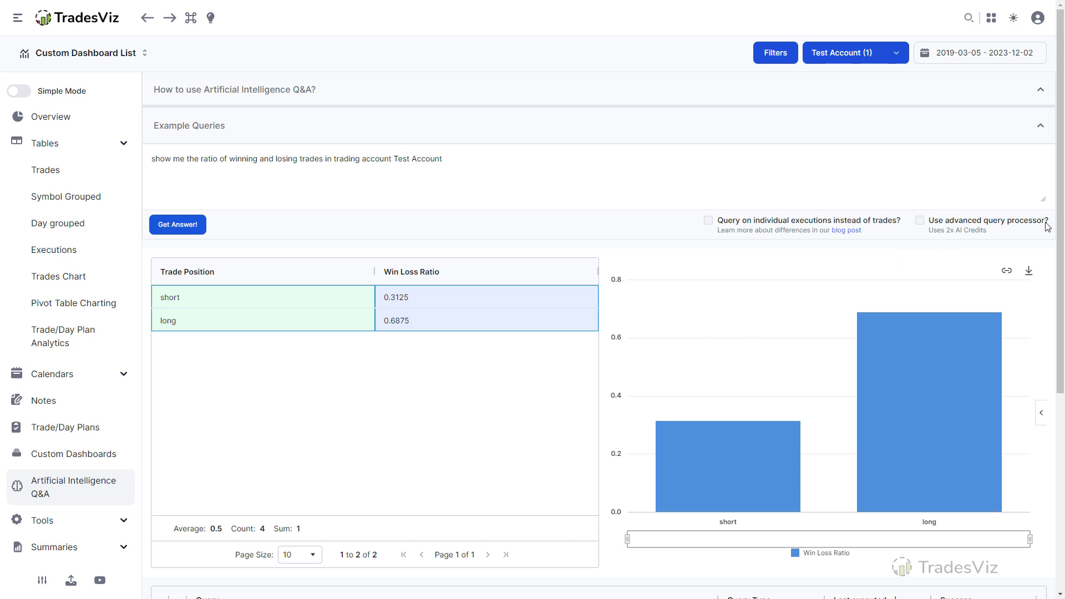
{"action": "left_click_drag", "start_coordinate": [1049, 226], "coordinate": [922, 225]}
{"action": "left_click", "coordinate": [923, 225]}
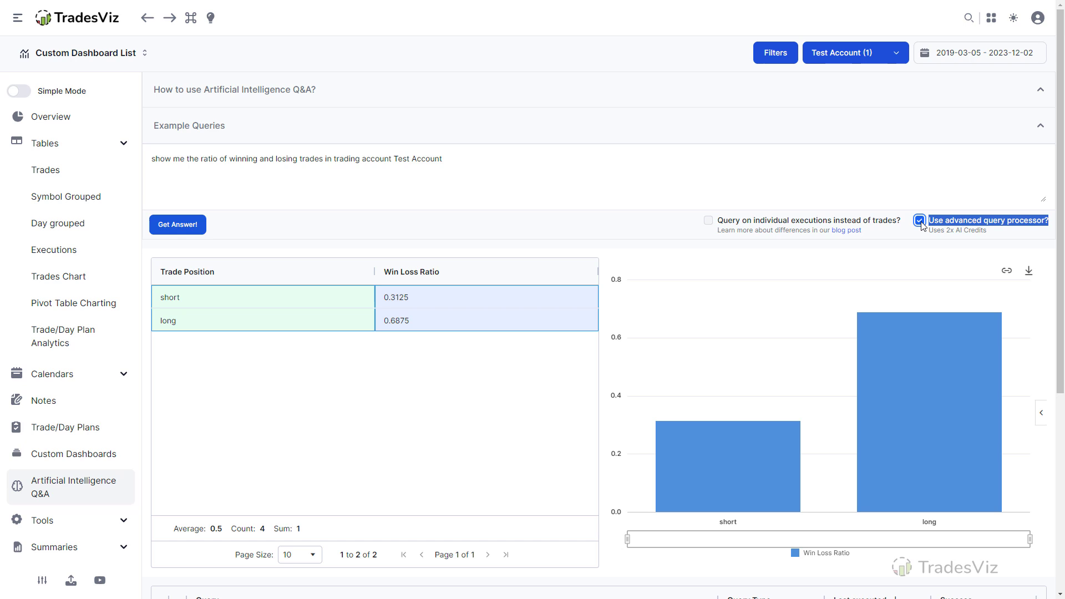
{"action": "left_click", "coordinate": [957, 229]}
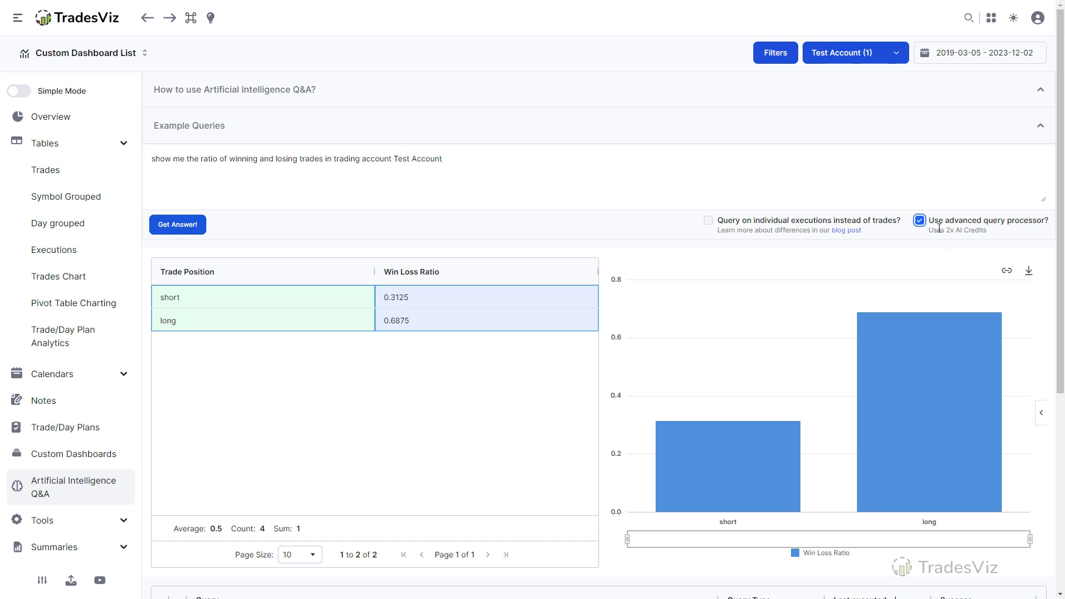
{"action": "left_click", "coordinate": [920, 223]}
{"action": "mouse_move", "coordinate": [922, 404]}
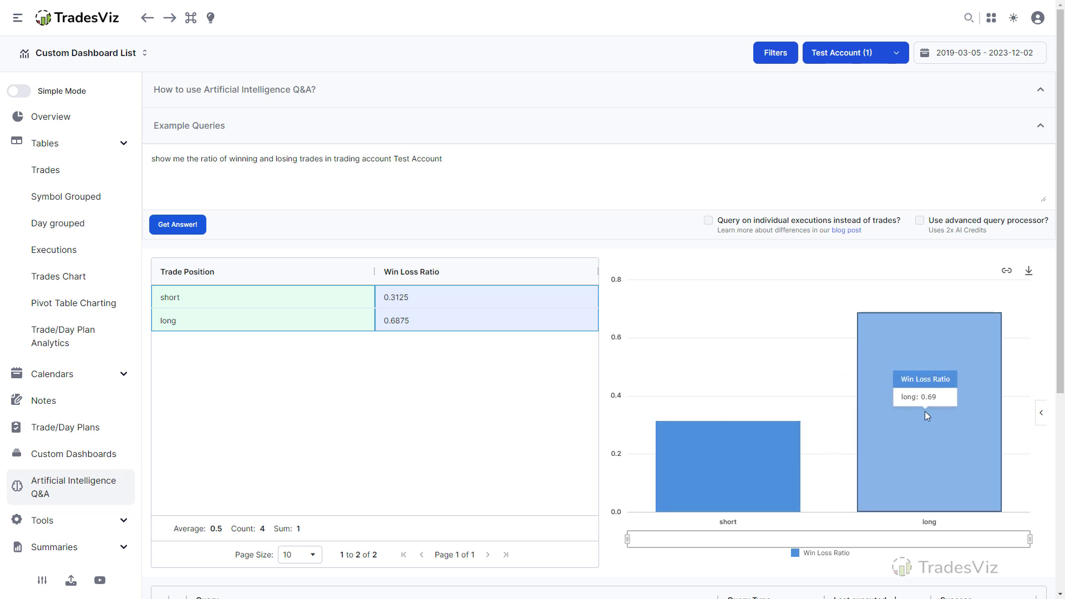
Step: Sort the win/loss table descending by Trade Position, short 0.3125 first, and review the chart settings
{"action": "left_click", "coordinate": [199, 277]}
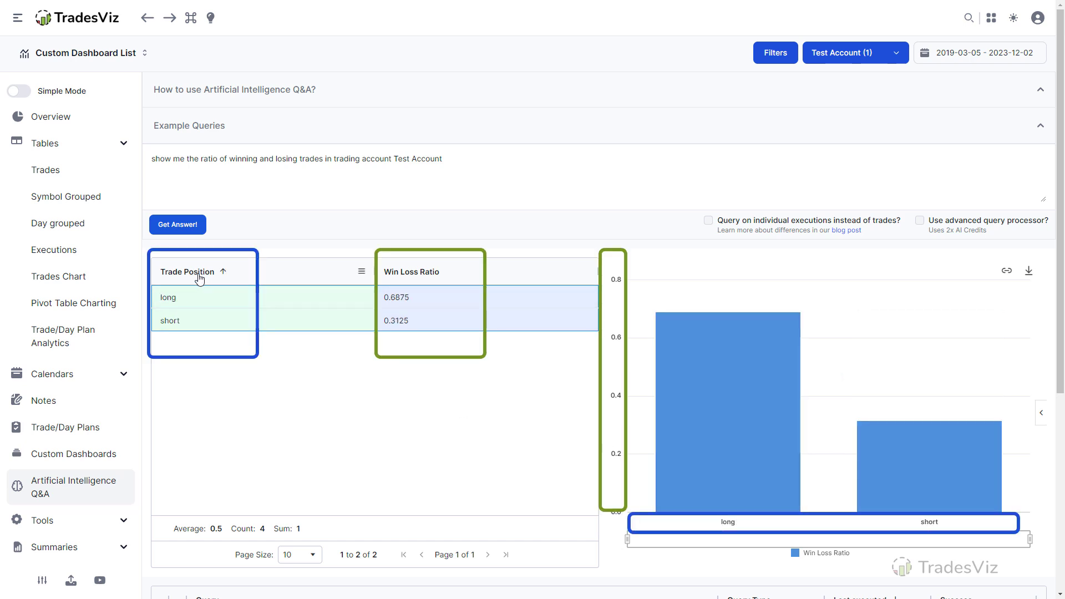
{"action": "left_click", "coordinate": [200, 277]}
{"action": "mouse_move", "coordinate": [875, 440]}
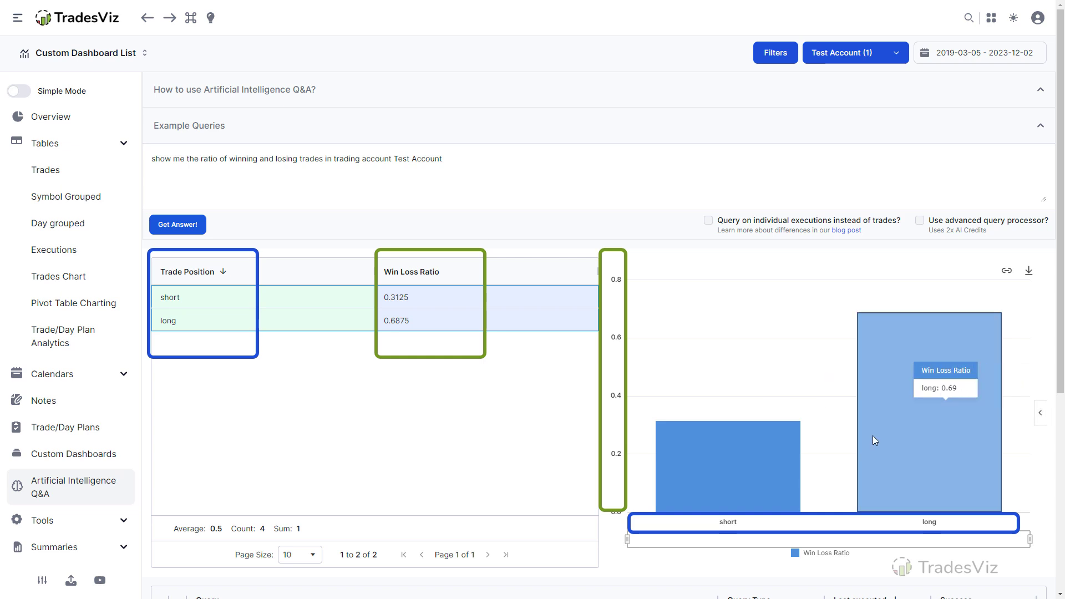
{"action": "left_click", "coordinate": [1039, 413]}
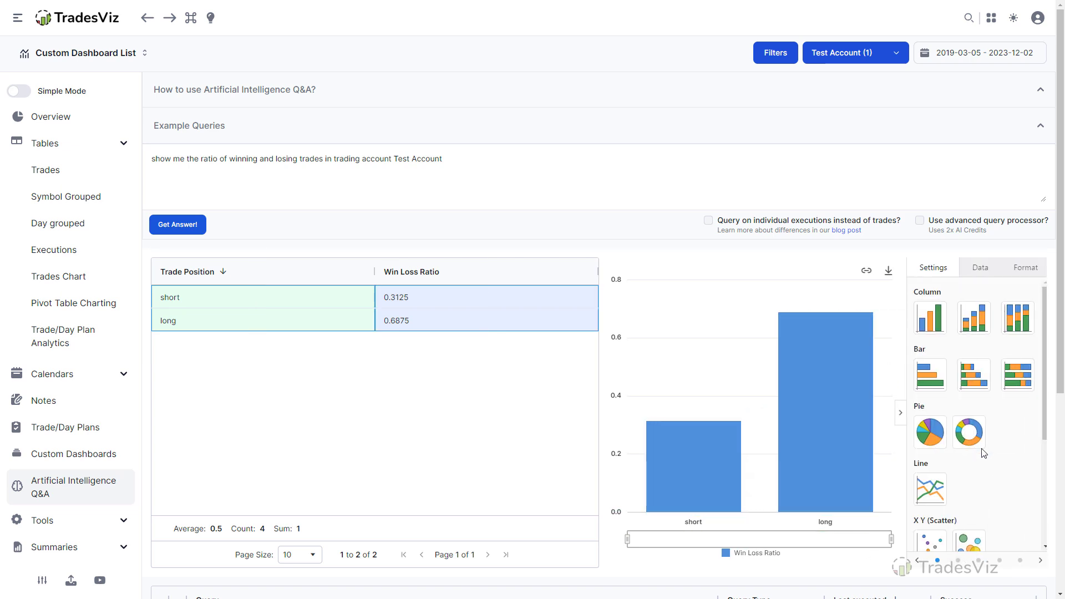
{"action": "scroll", "coordinate": [983, 453], "scroll_direction": "down", "scroll_amount": 3}
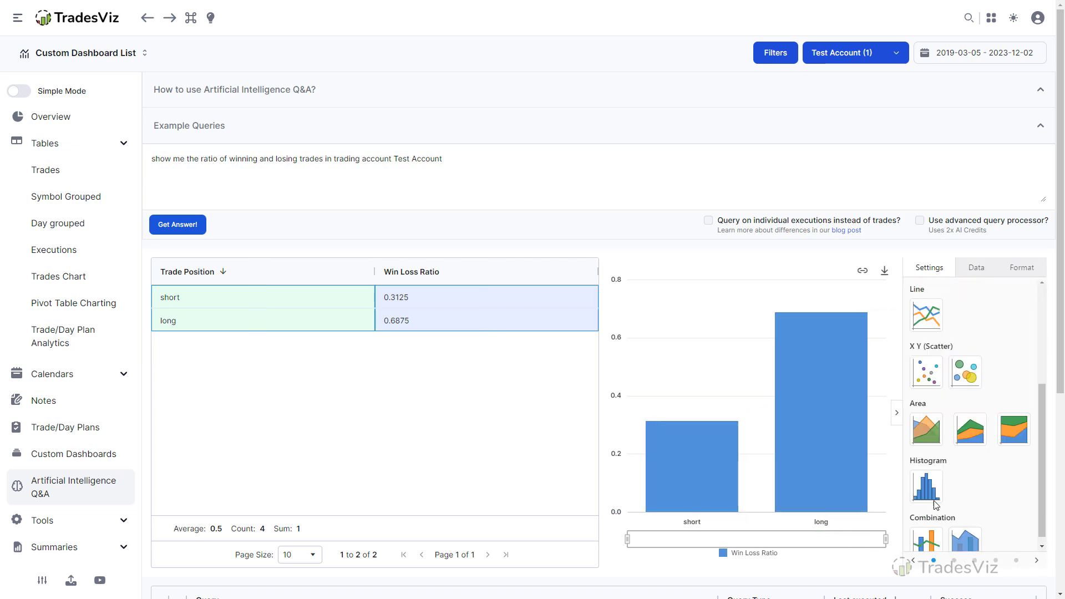
{"action": "left_click", "coordinate": [976, 268]}
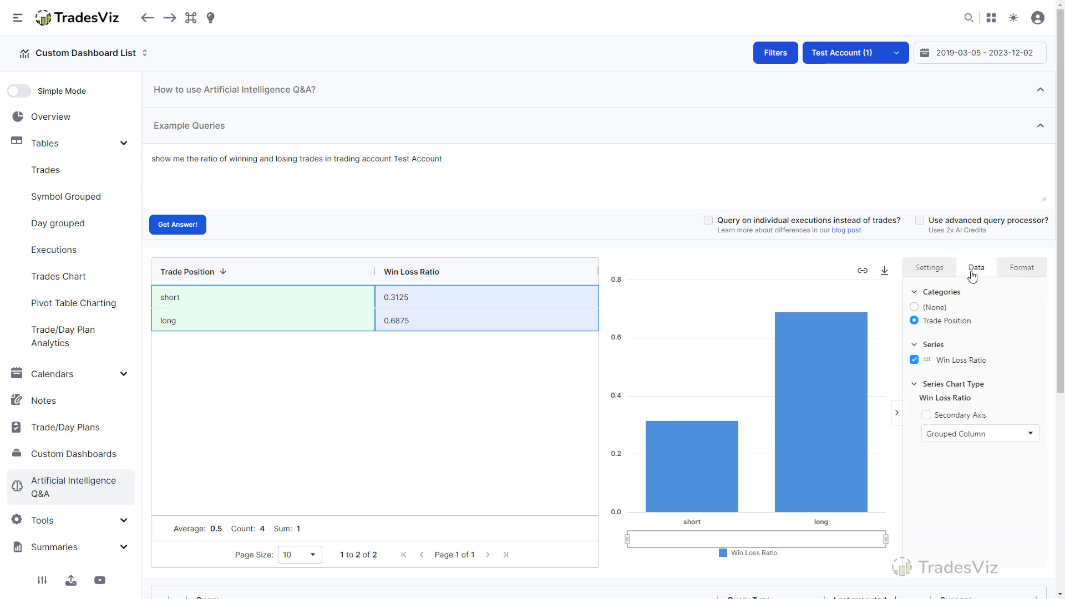
{"action": "left_click", "coordinate": [933, 277]}
{"action": "scroll", "coordinate": [964, 359], "scroll_direction": "up", "scroll_amount": 3}
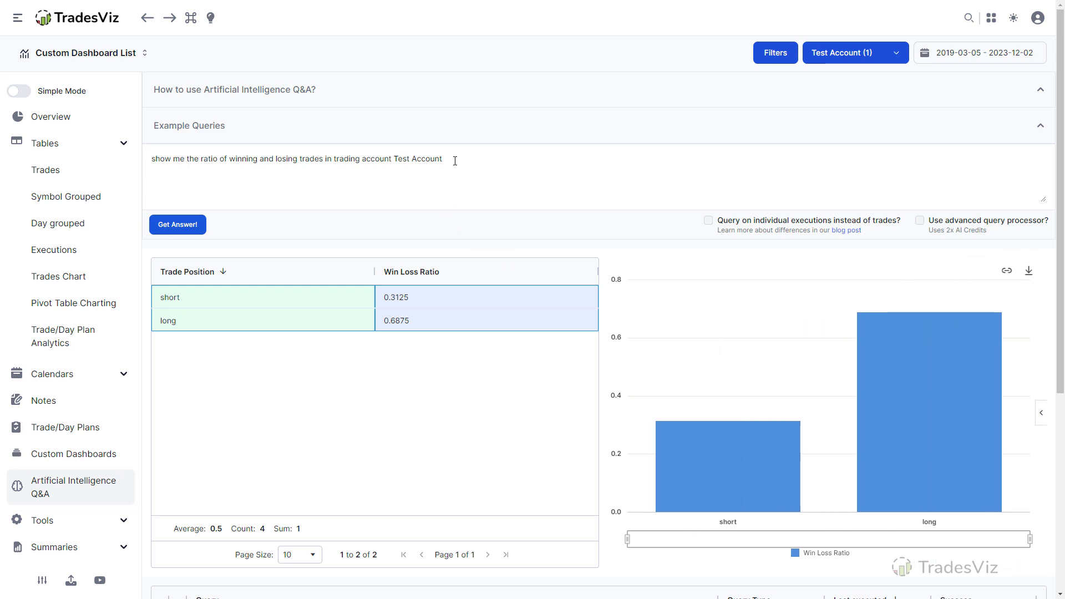
Step: Swap the old query for the four-line hourly gross PnL, win rate, profit factor and executions request
{"action": "left_click_drag", "start_coordinate": [455, 161], "coordinate": [143, 157]}
{"action": "key", "text": "BackSpace"}
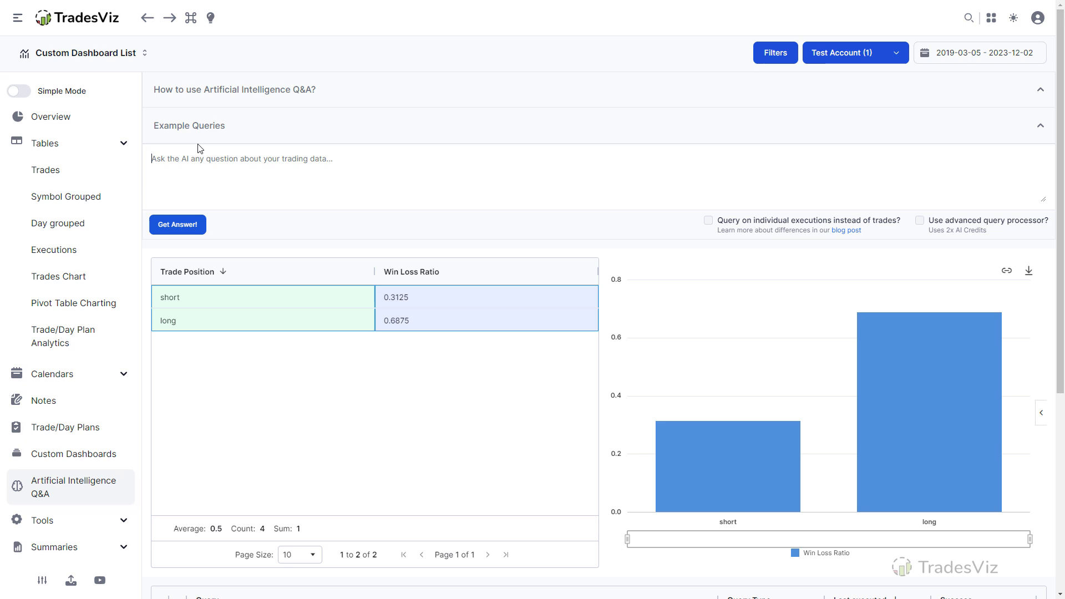
{"action": "type", "text": "what is the total gross pnl, win rate, profit factor and total number of executions grouped by 1-hour ranges of a day in the trading account Test Account assume profit factor is winning pnl divided by losing pnl show hour range in HH:00:00 - HH:00:00 format convert all time to US/Eastern"}
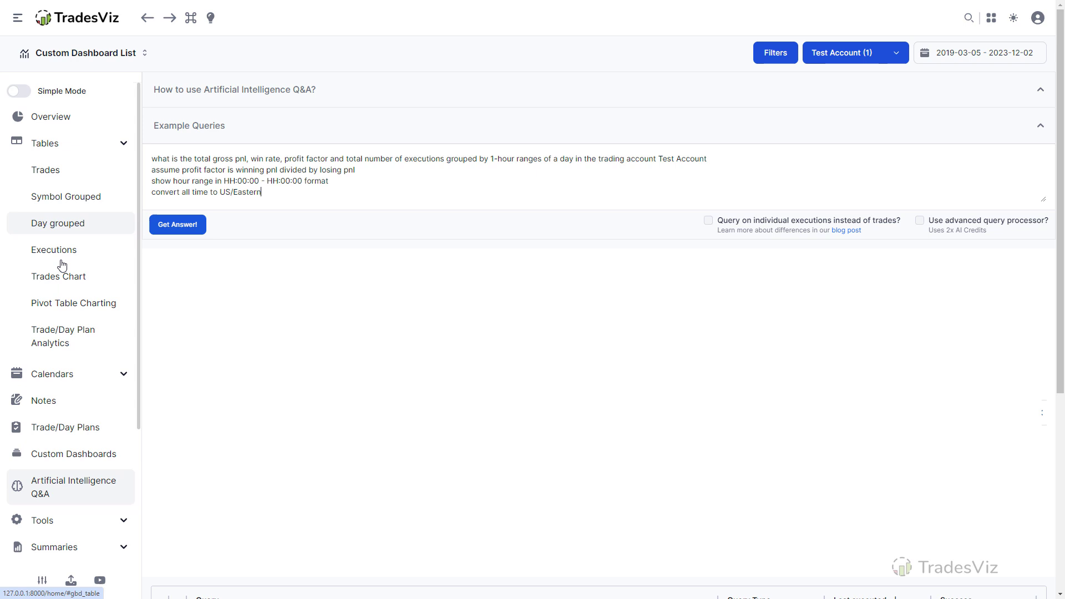
{"action": "scroll", "coordinate": [67, 305], "scroll_direction": "down", "scroll_amount": 3}
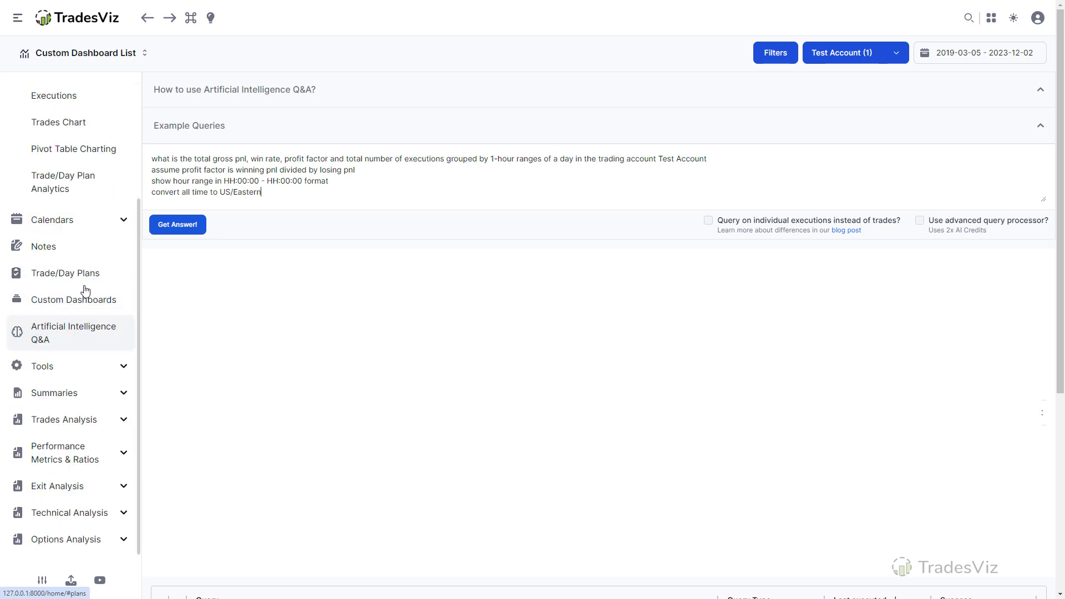
{"action": "left_click", "coordinate": [72, 434]}
{"action": "left_click", "coordinate": [72, 433]}
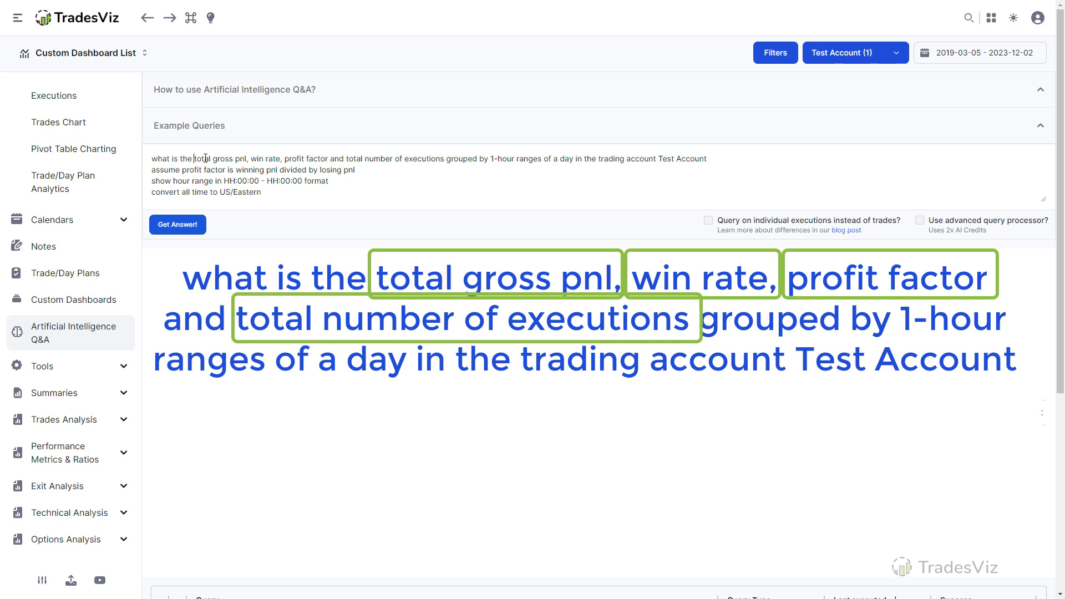
{"action": "left_click_drag", "start_coordinate": [206, 159], "coordinate": [393, 160]}
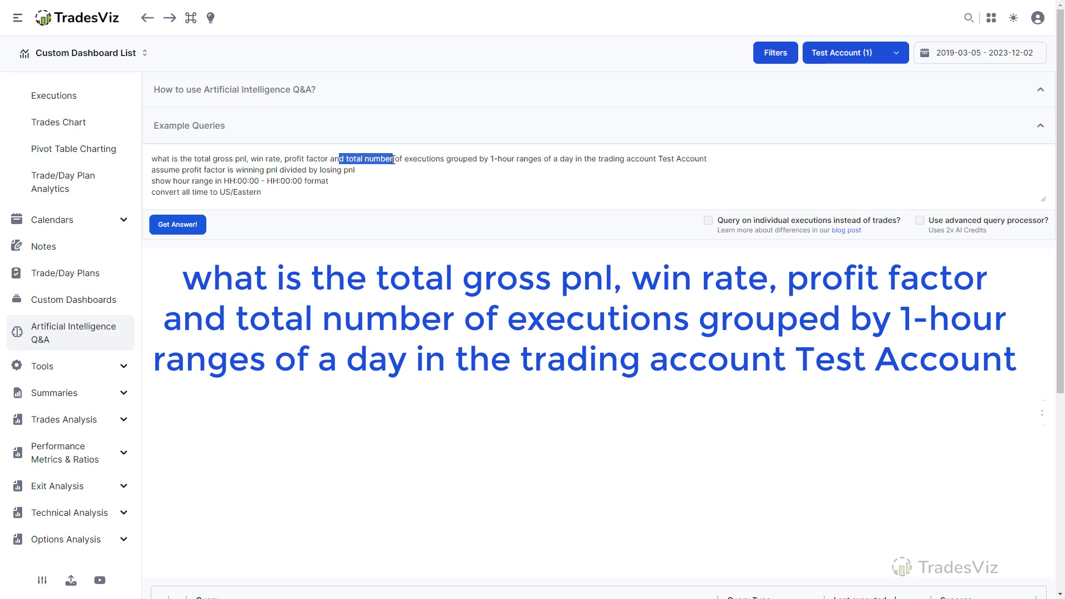
{"action": "left_click", "coordinate": [423, 198]}
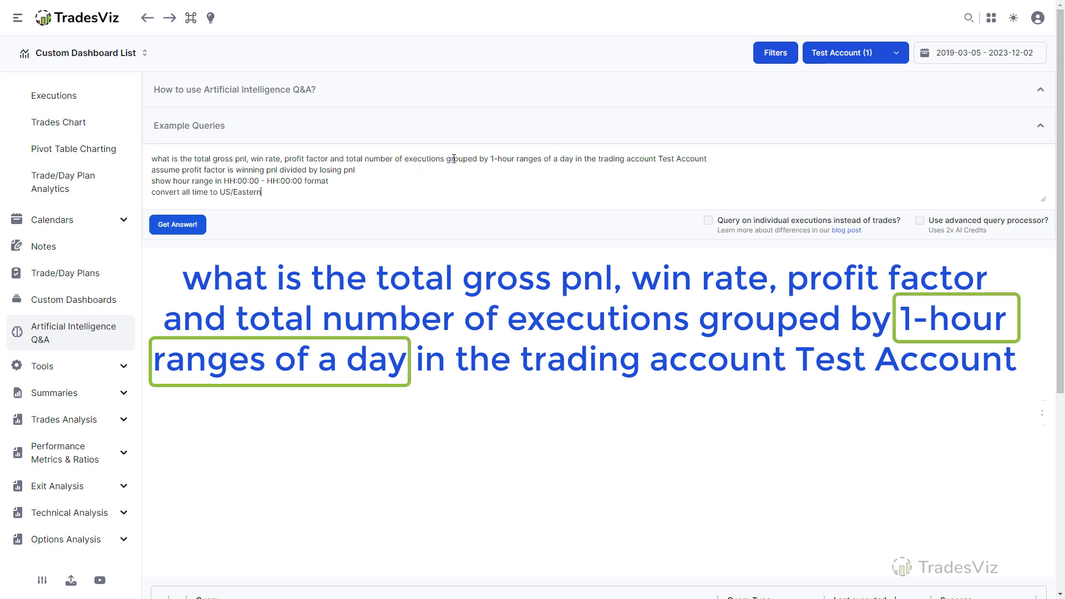
{"action": "left_click_drag", "start_coordinate": [447, 161], "coordinate": [545, 161]}
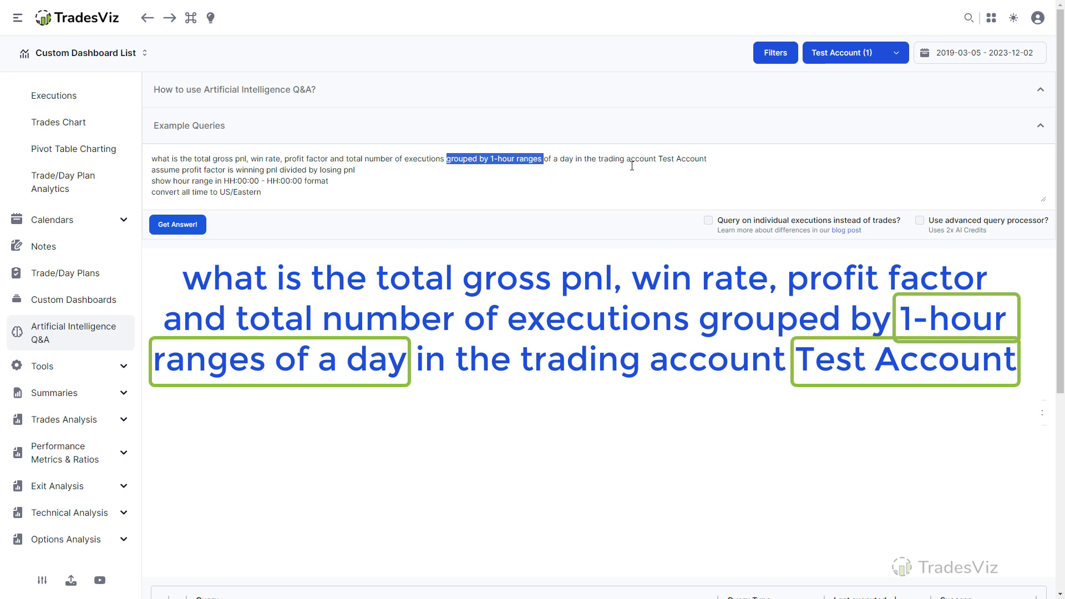
{"action": "left_click_drag", "start_coordinate": [656, 159], "coordinate": [710, 160]}
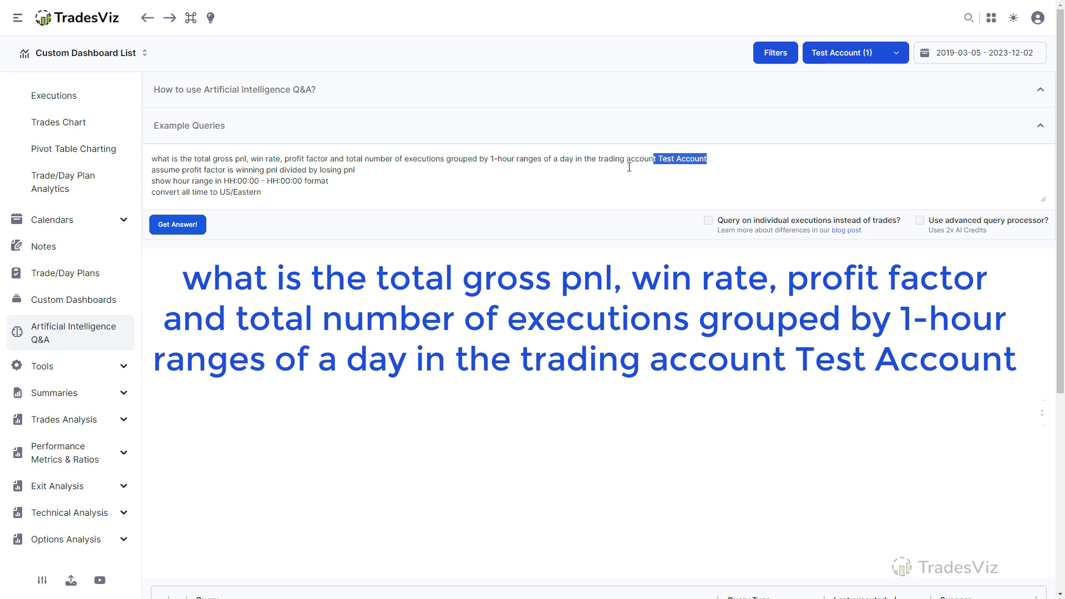
{"action": "left_click", "coordinate": [421, 171]}
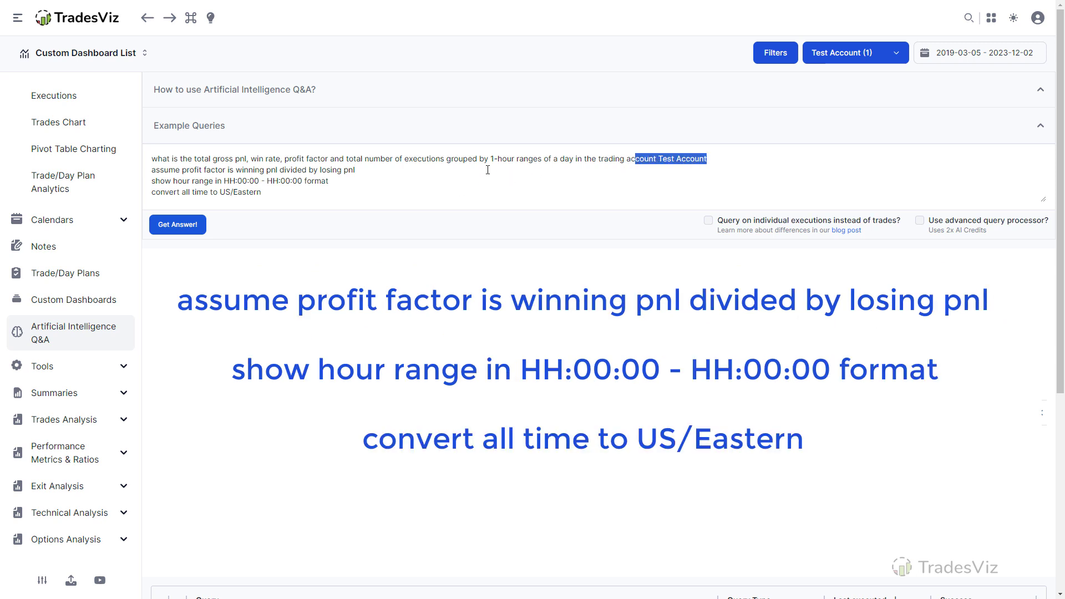
{"action": "left_click", "coordinate": [432, 183]}
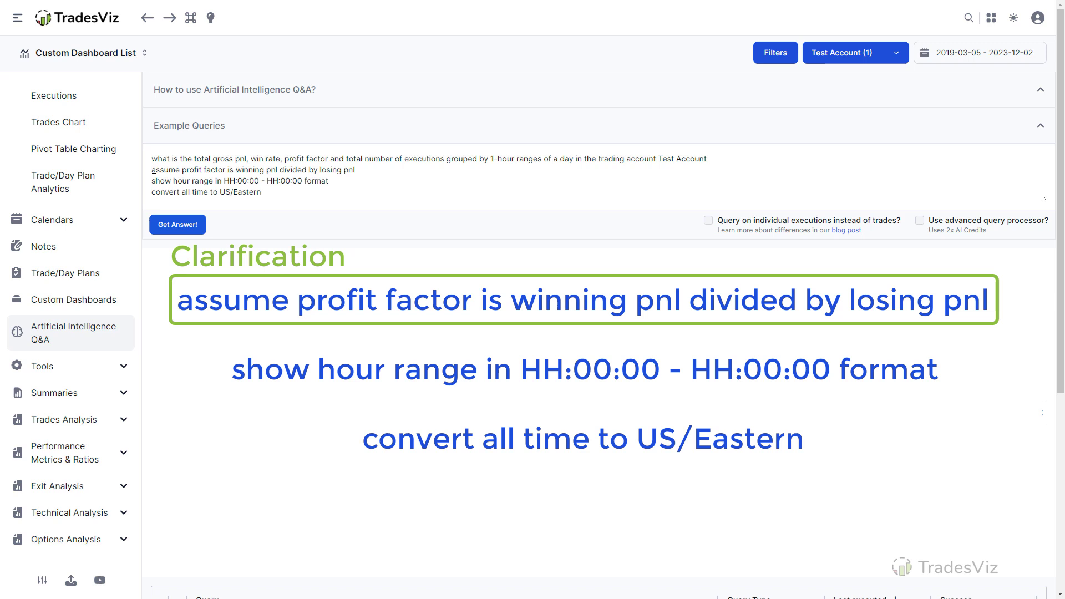
{"action": "left_click_drag", "start_coordinate": [153, 170], "coordinate": [364, 170]}
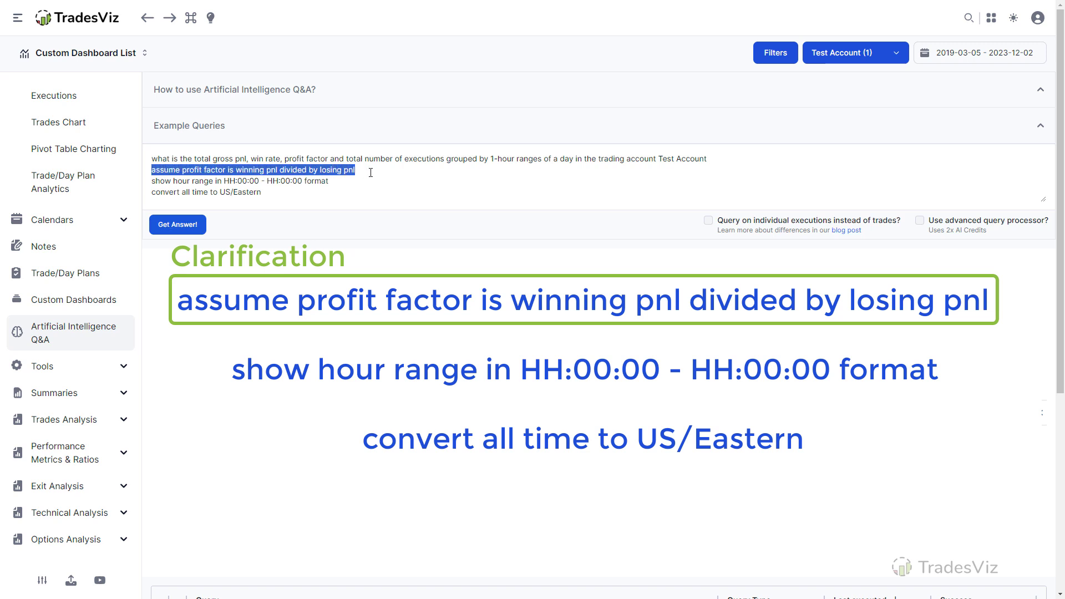
{"action": "left_click", "coordinate": [371, 173]}
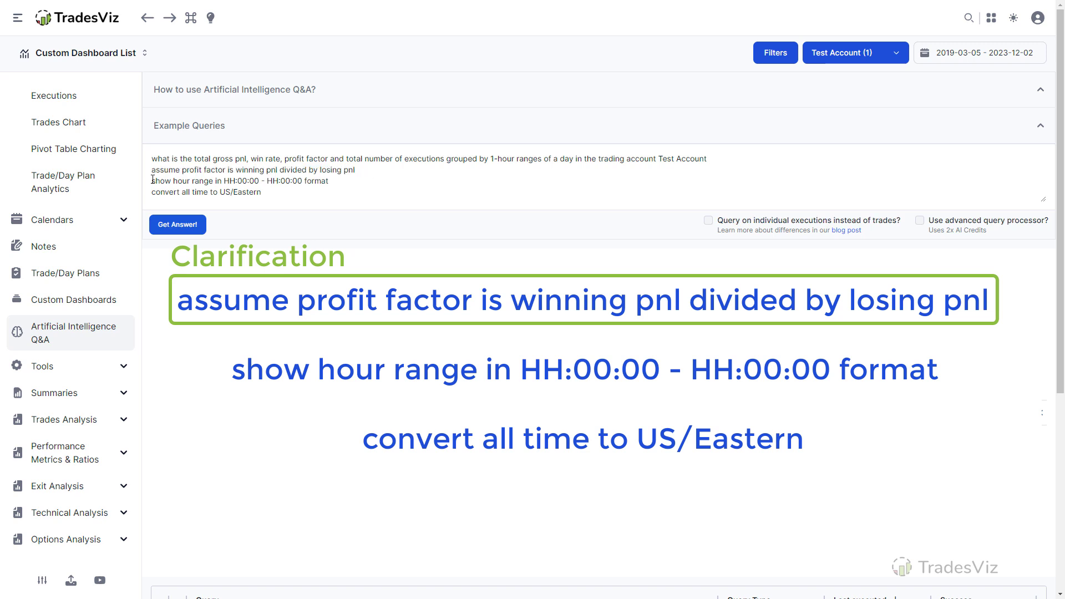
{"action": "left_click_drag", "start_coordinate": [153, 180], "coordinate": [340, 184]}
{"action": "left_click", "coordinate": [339, 184]}
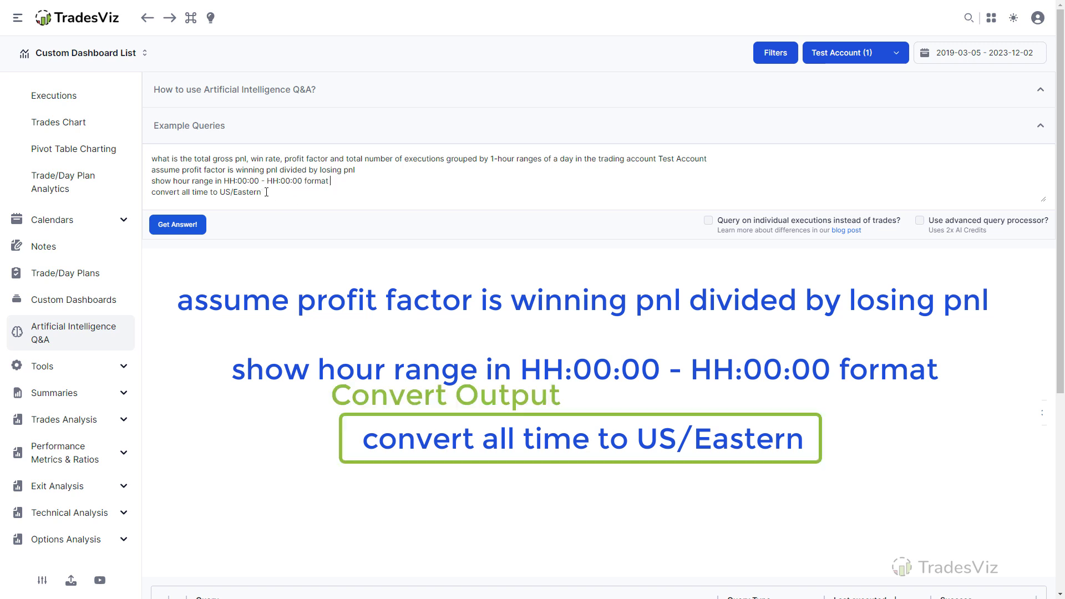
{"action": "left_click_drag", "start_coordinate": [266, 191], "coordinate": [151, 193]}
{"action": "left_click", "coordinate": [305, 195]}
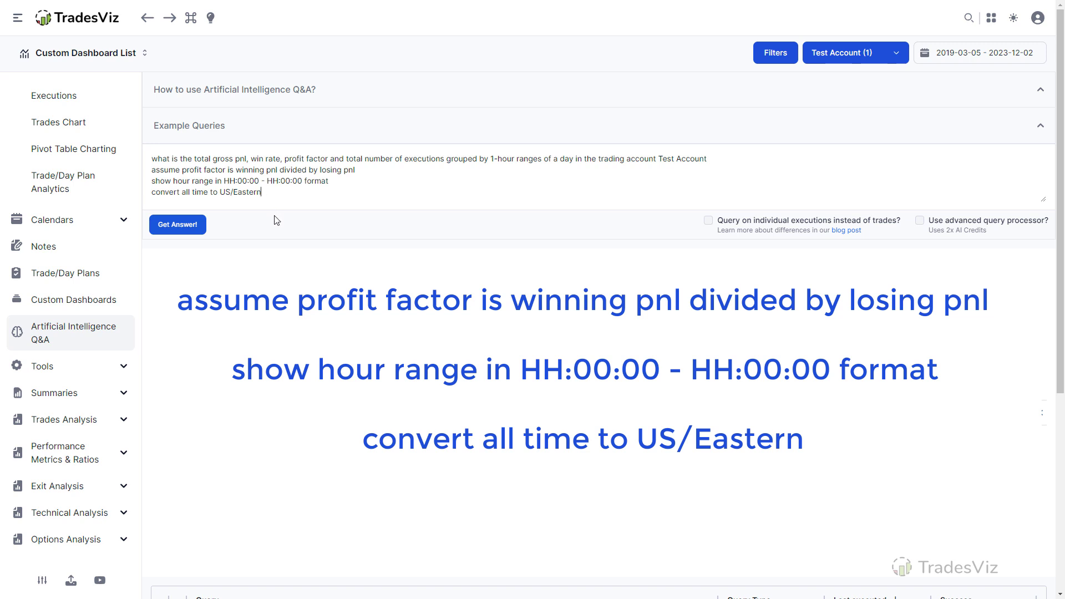
Step: Run the hourly query on individual executions using the advanced query processor
{"action": "left_click", "coordinate": [851, 222]}
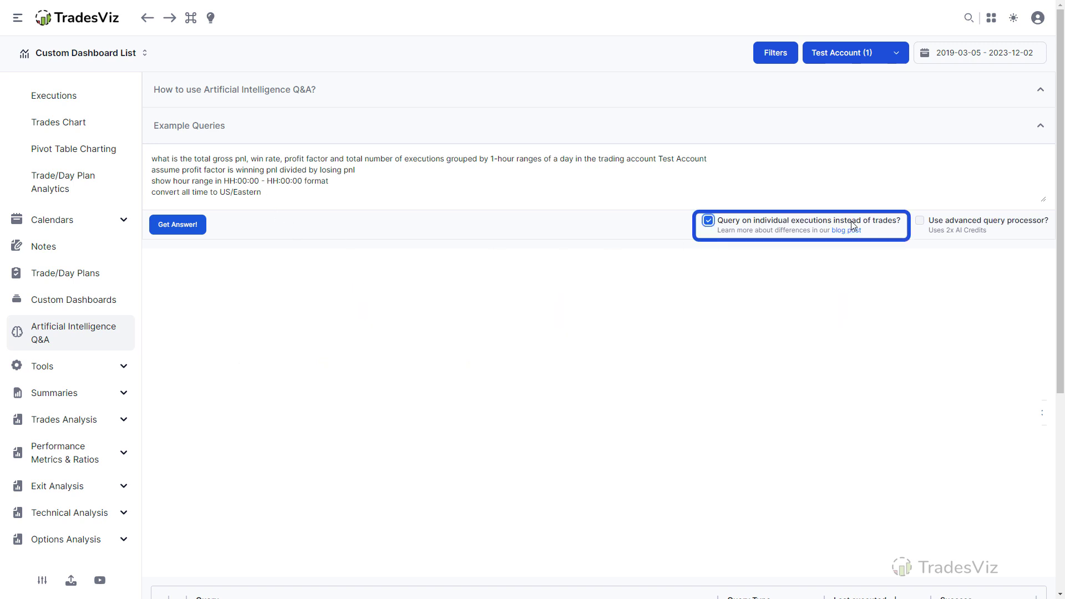
{"action": "left_click", "coordinate": [974, 227]}
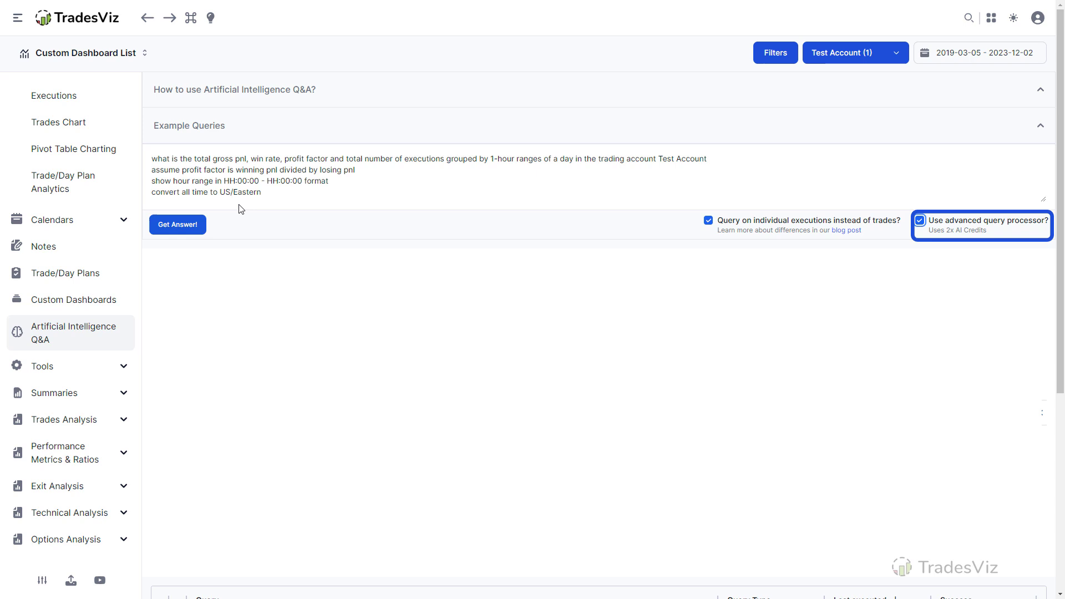
{"action": "left_click", "coordinate": [164, 228]}
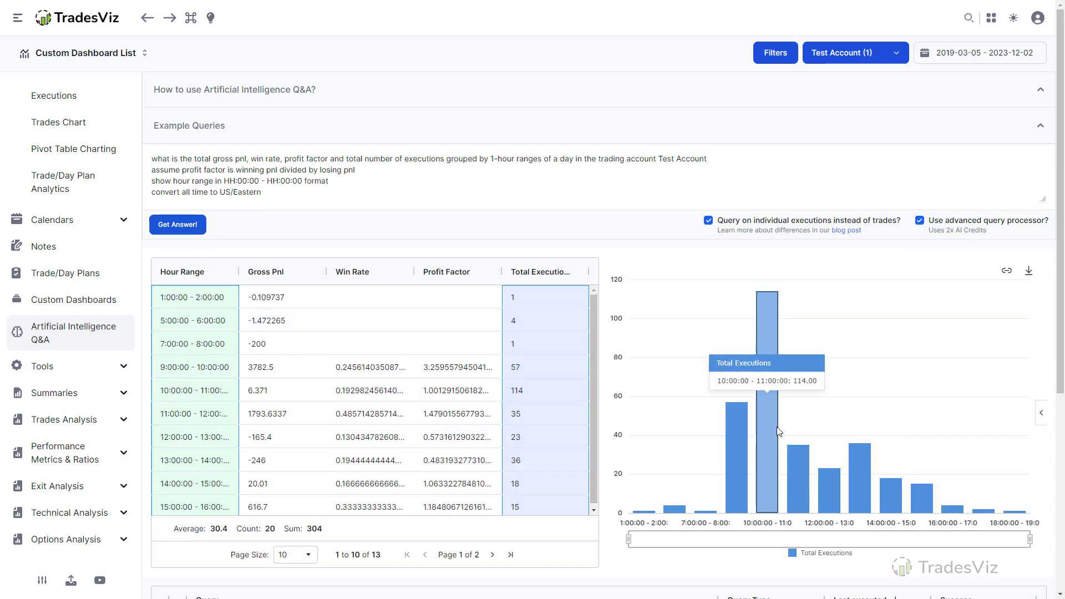
{"action": "mouse_move", "coordinate": [796, 474]}
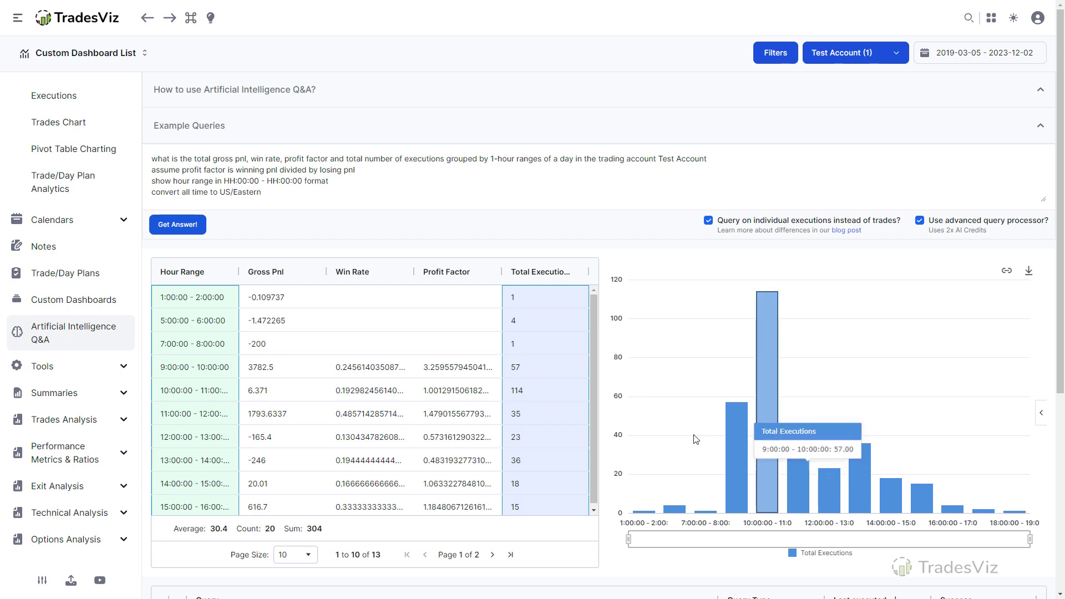
{"action": "scroll", "coordinate": [610, 268], "scroll_direction": "down", "scroll_amount": 5}
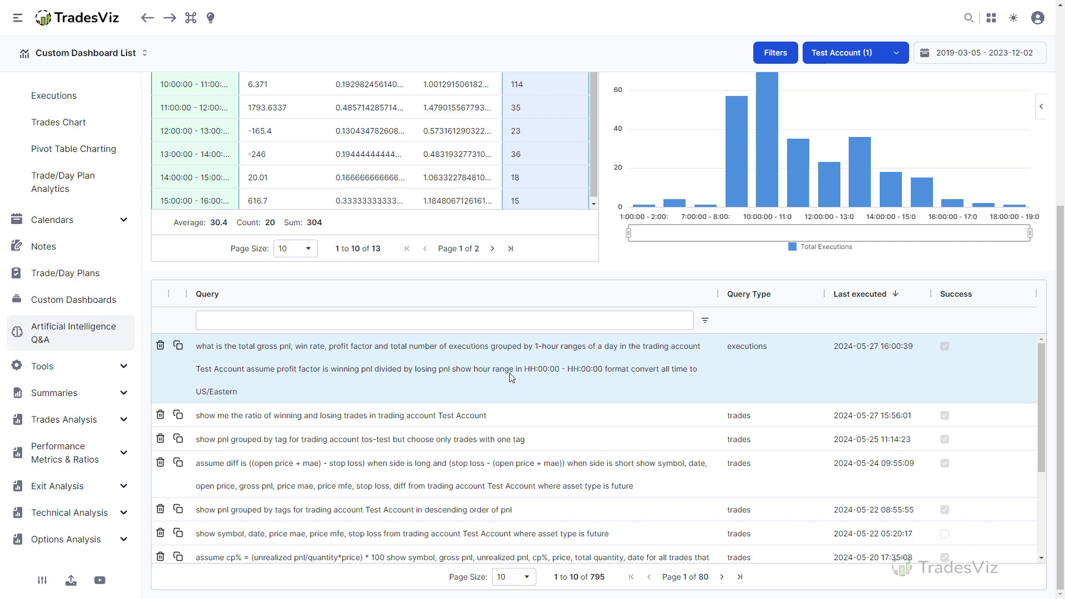
{"action": "scroll", "coordinate": [509, 373], "scroll_direction": "down", "scroll_amount": 3}
{"action": "scroll", "coordinate": [509, 373], "scroll_direction": "up", "scroll_amount": 3}
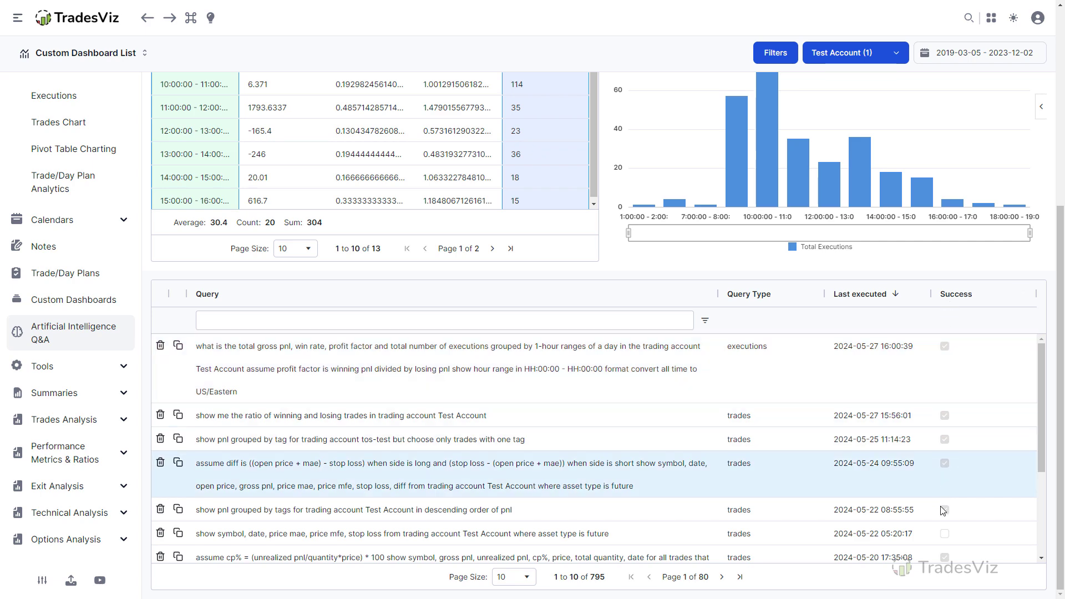
{"action": "scroll", "coordinate": [953, 436], "scroll_direction": "down", "scroll_amount": 3}
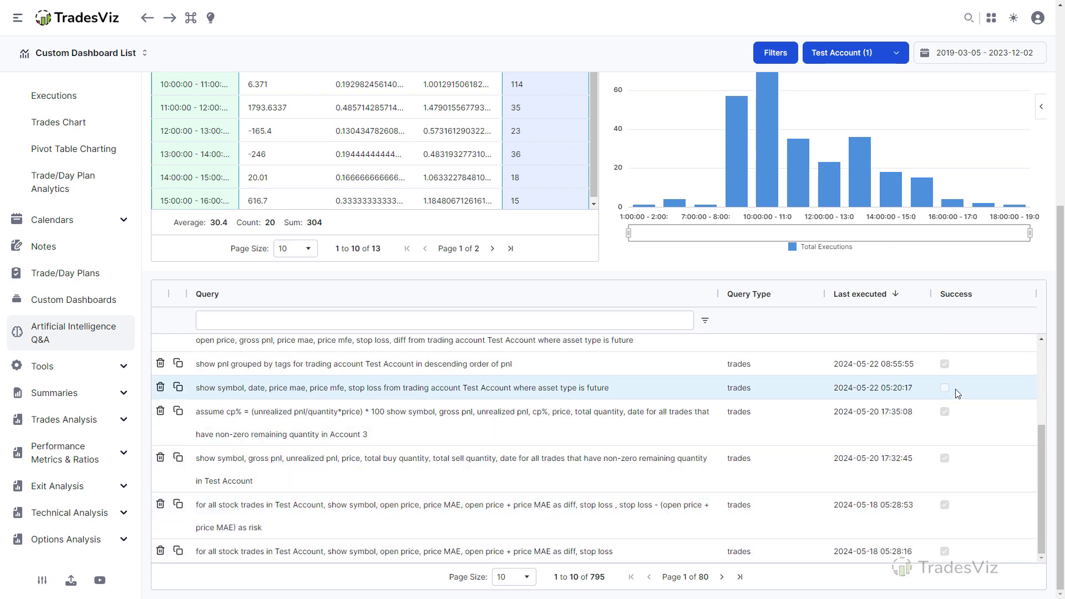
{"action": "scroll", "coordinate": [946, 464], "scroll_direction": "up", "scroll_amount": 3}
{"action": "left_click", "coordinate": [452, 323]}
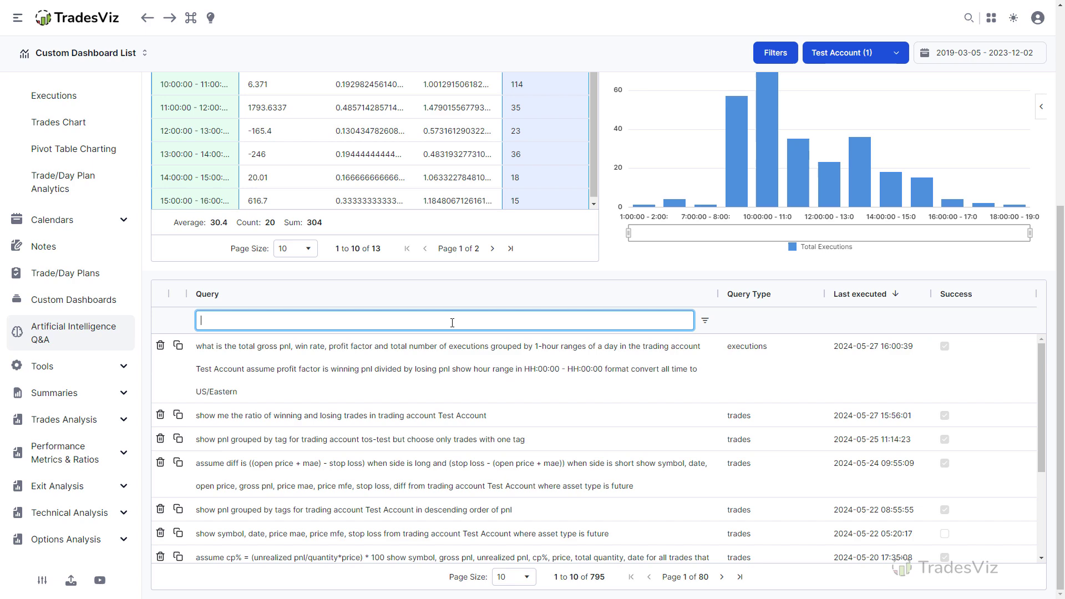
{"action": "type", "text": "mfe"}
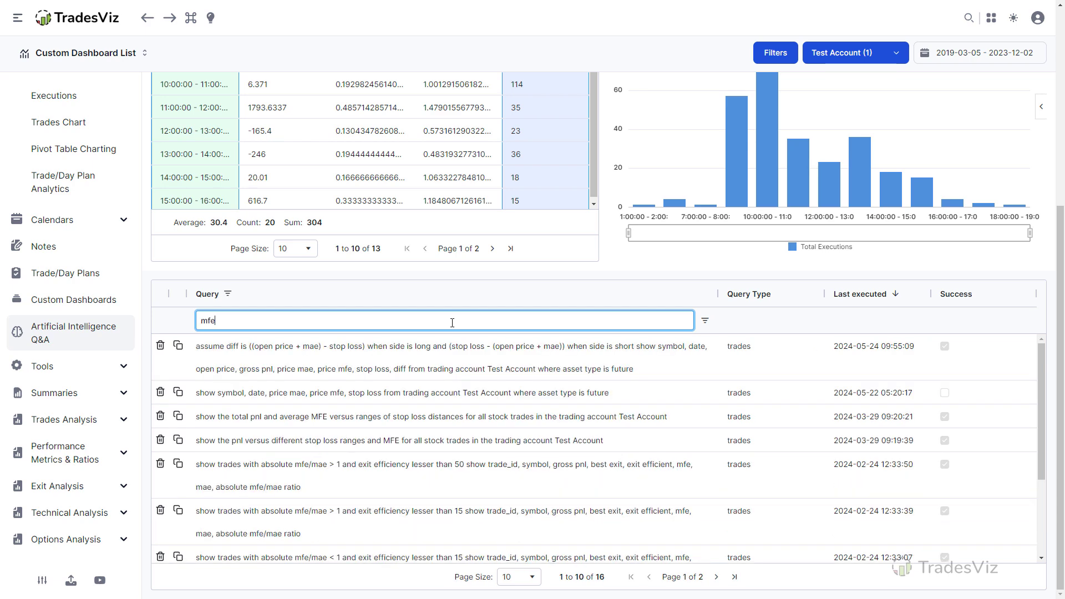
{"action": "key", "text": "ctrl+a"}
{"action": "type", "text": "executions"}
{"action": "key", "text": "ctrl+a"}
{"action": "key", "text": "BackSpace"}
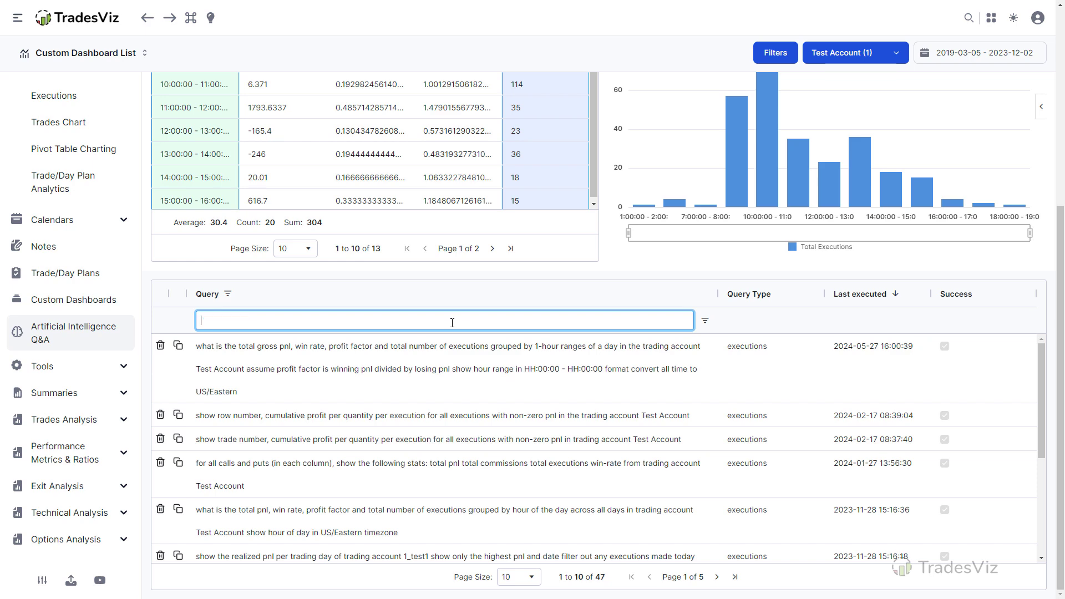
{"action": "left_click", "coordinate": [404, 373]}
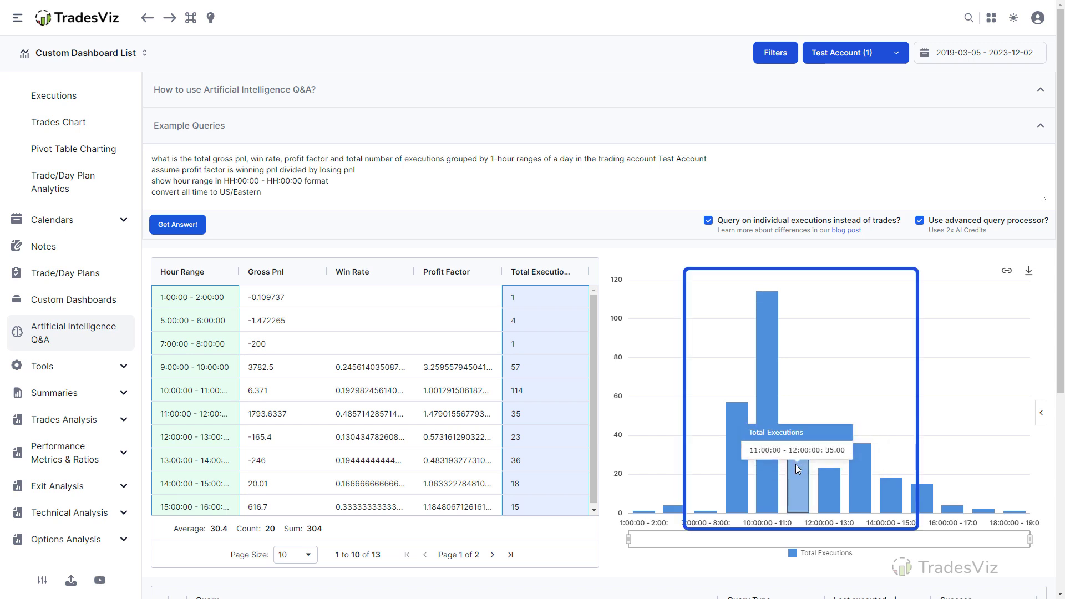
Step: Drag-select Win Rate cells and the 5:00–6:00 row in the result grid, then clear the selection
{"action": "mouse_move", "coordinate": [764, 423]}
{"action": "mouse_move", "coordinate": [735, 438]}
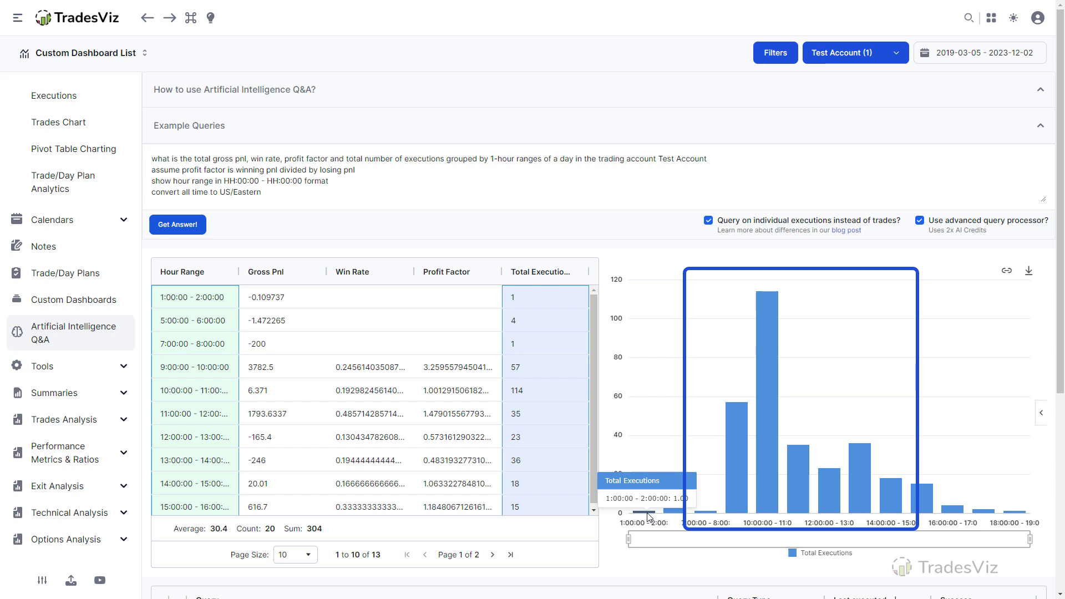
{"action": "mouse_move", "coordinate": [677, 509]}
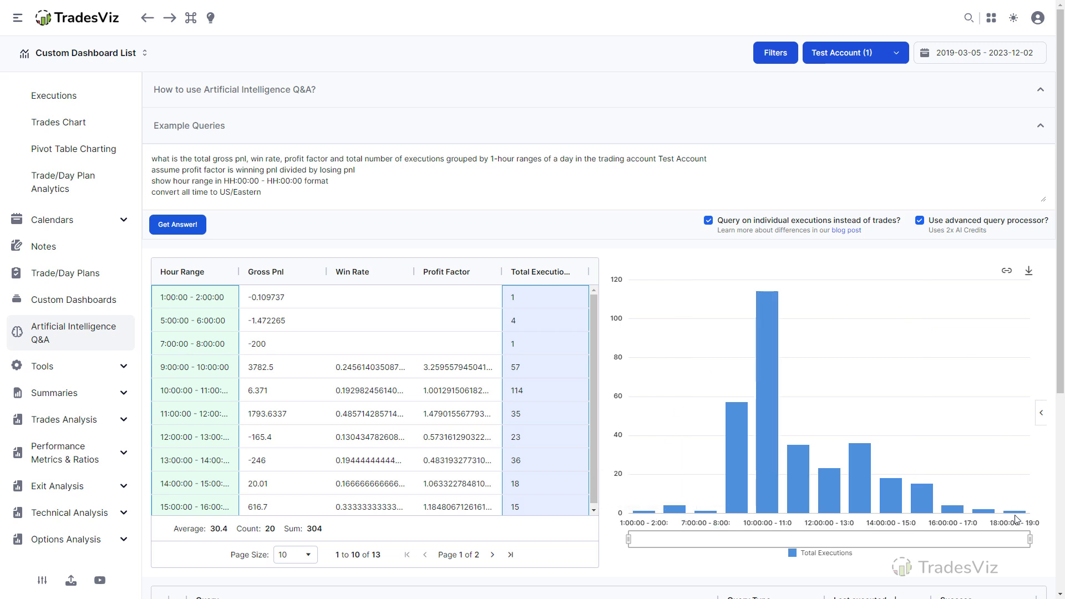
{"action": "mouse_move", "coordinate": [1018, 515]}
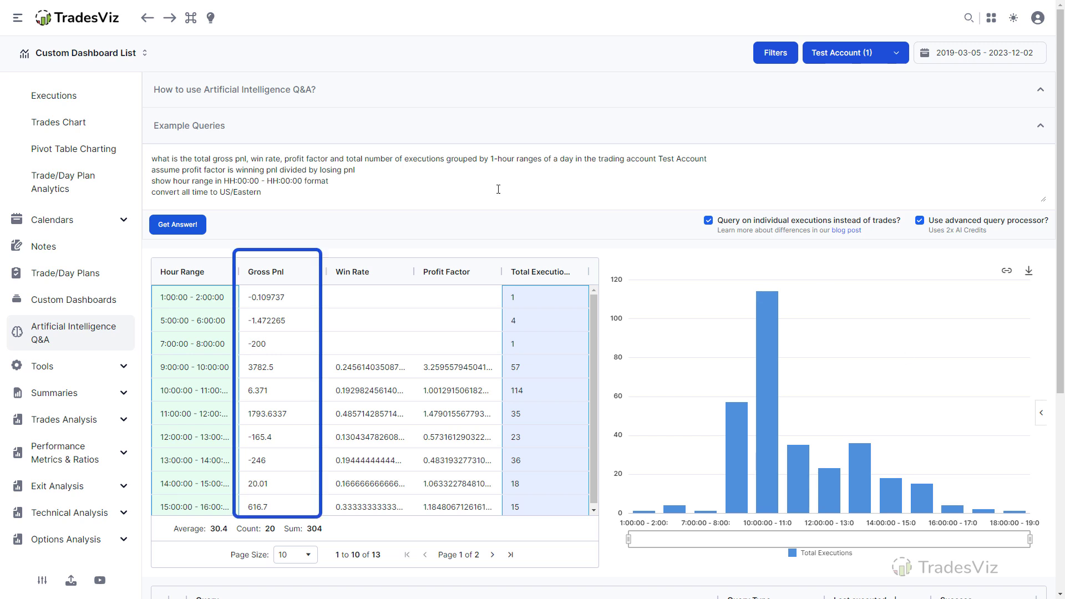
{"action": "left_click_drag", "start_coordinate": [368, 298], "coordinate": [369, 344]}
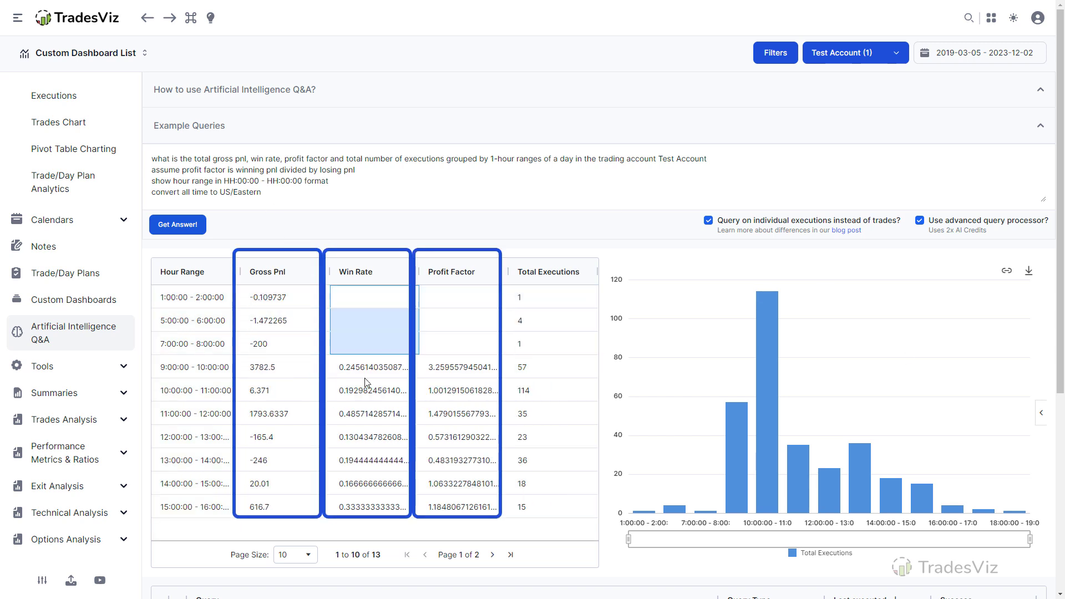
{"action": "left_click_drag", "start_coordinate": [532, 297], "coordinate": [533, 321]}
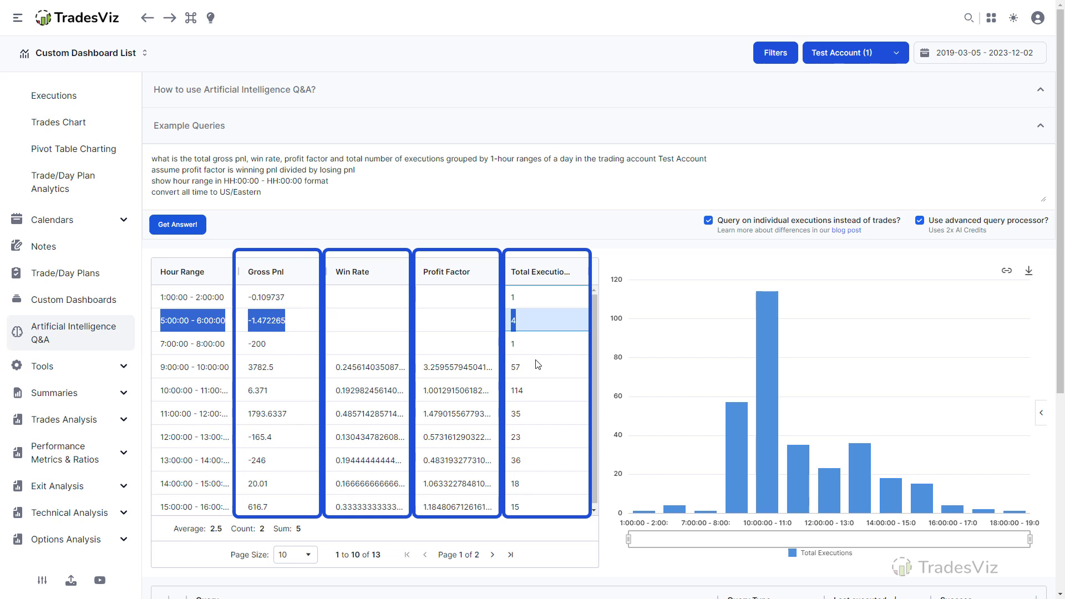
{"action": "left_click", "coordinate": [444, 321]}
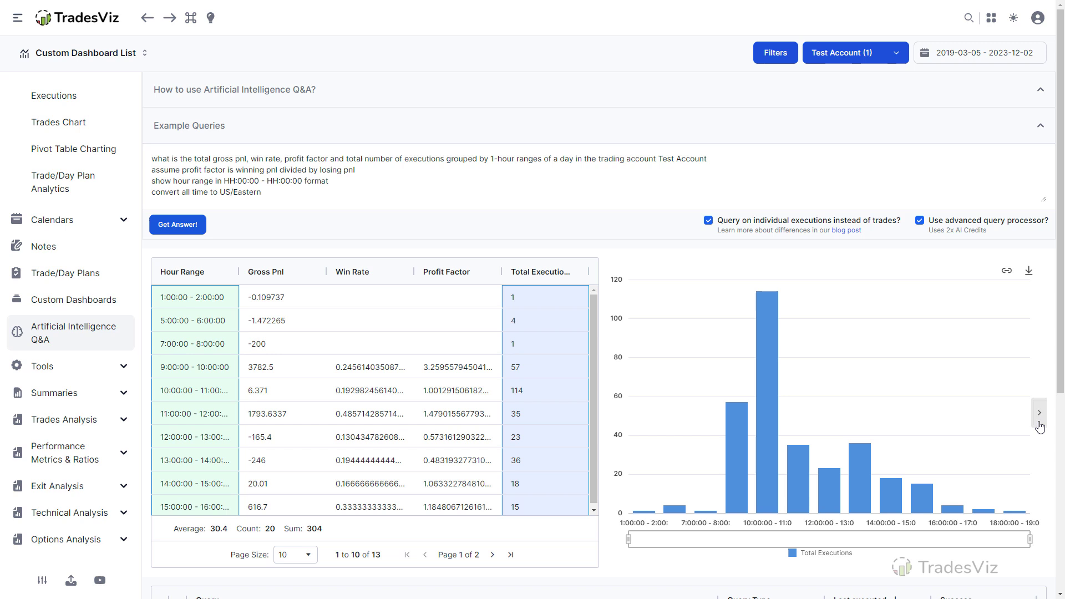
Step: Make the chart a Combination plotting Gross Pnl and Win Rate, with Win Rate on a secondary axis
{"action": "left_click", "coordinate": [1039, 414]}
{"action": "scroll", "coordinate": [1010, 412], "scroll_direction": "down", "scroll_amount": 3}
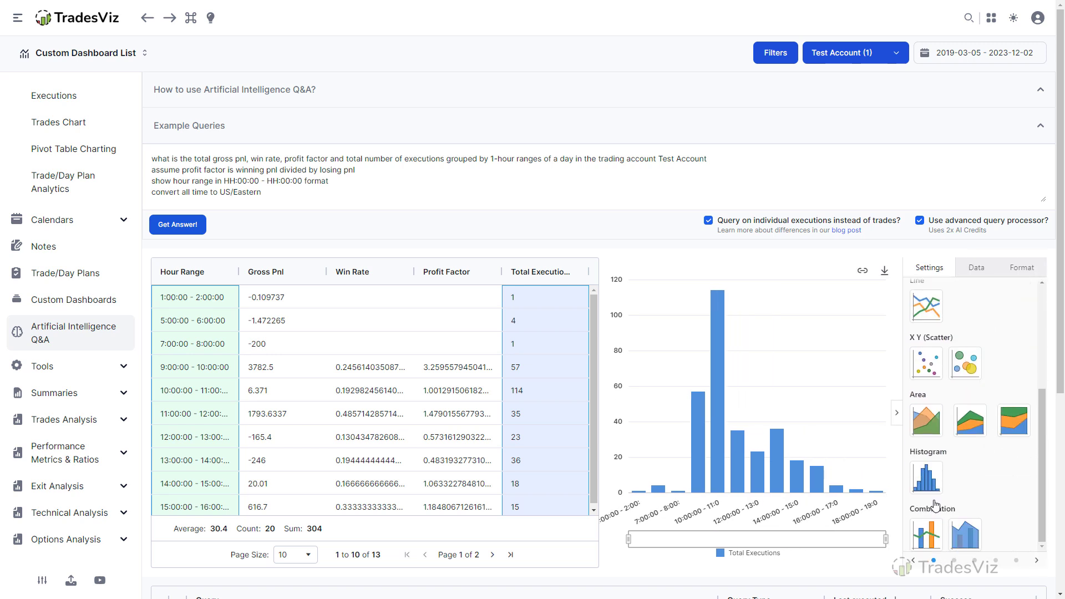
{"action": "left_click", "coordinate": [925, 536]}
{"action": "left_click", "coordinate": [981, 270]}
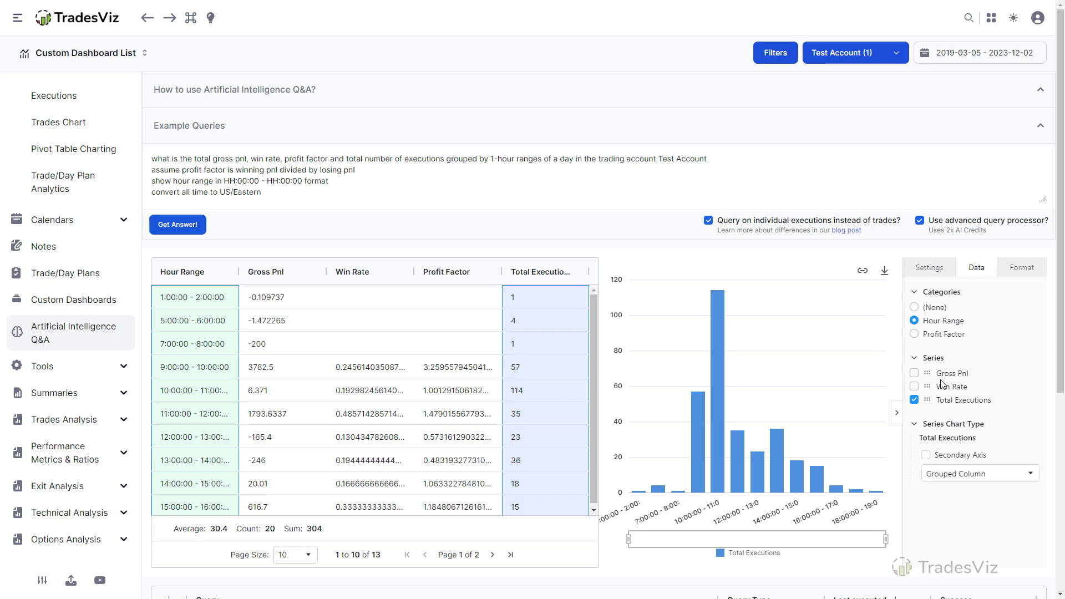
{"action": "left_click", "coordinate": [914, 386]}
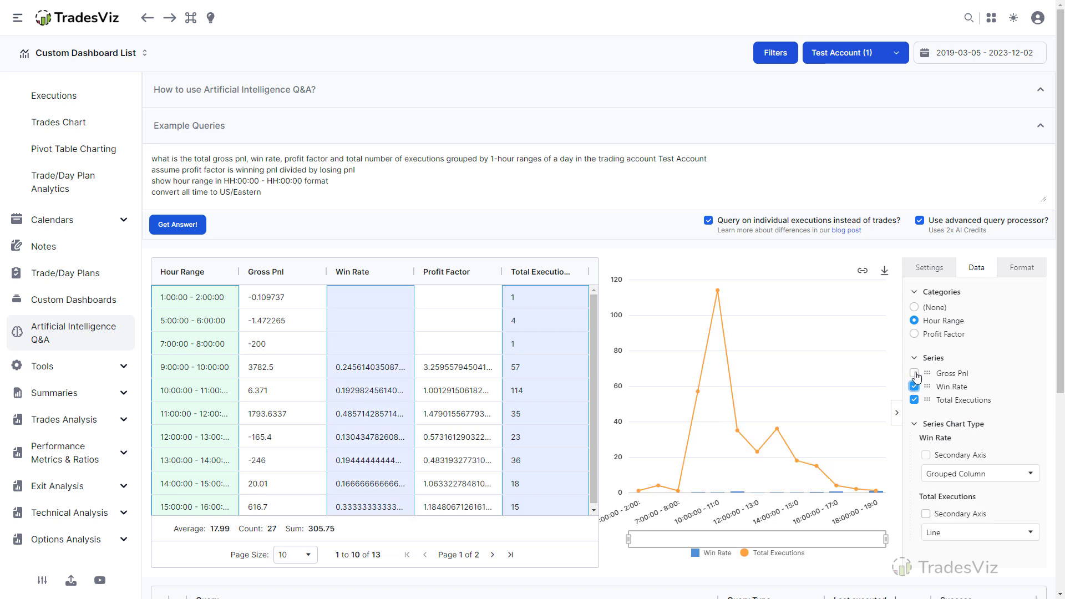
{"action": "left_click", "coordinate": [914, 372]}
{"action": "left_click", "coordinate": [913, 400]}
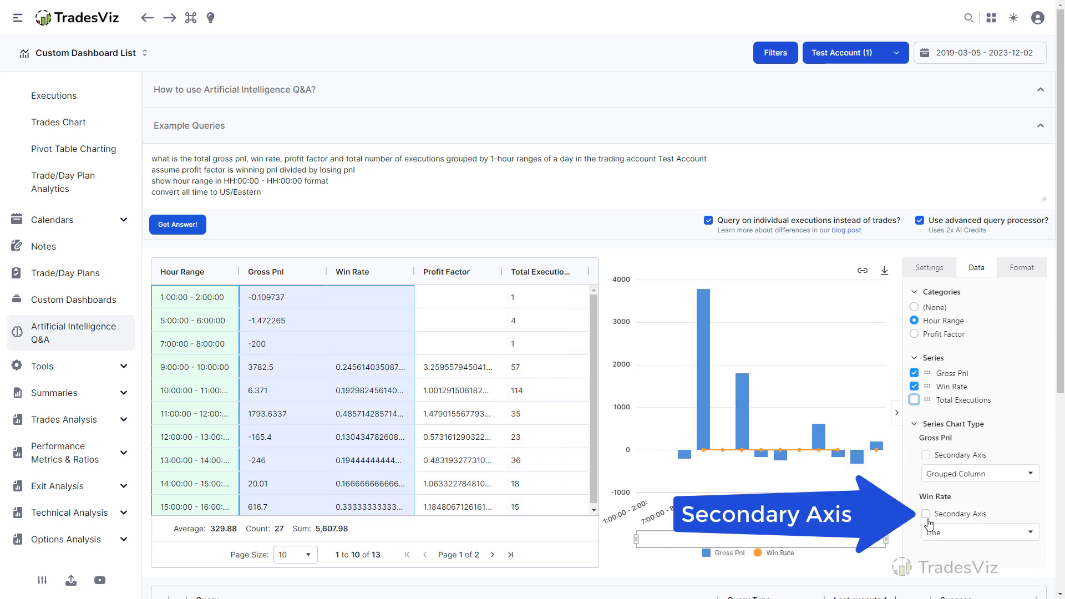
{"action": "left_click", "coordinate": [926, 513]}
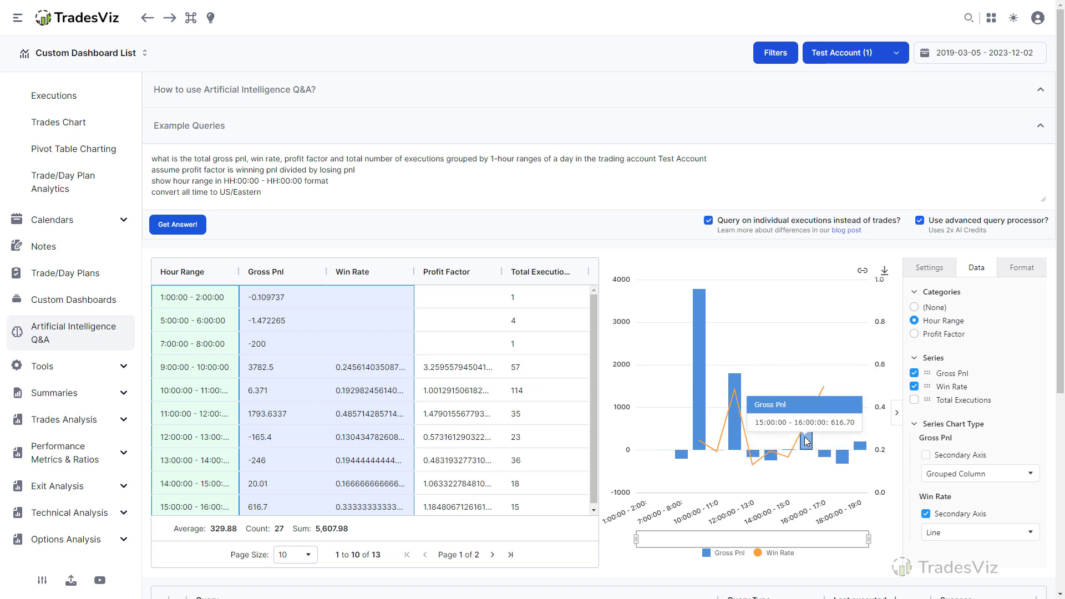
{"action": "left_click", "coordinate": [896, 412]}
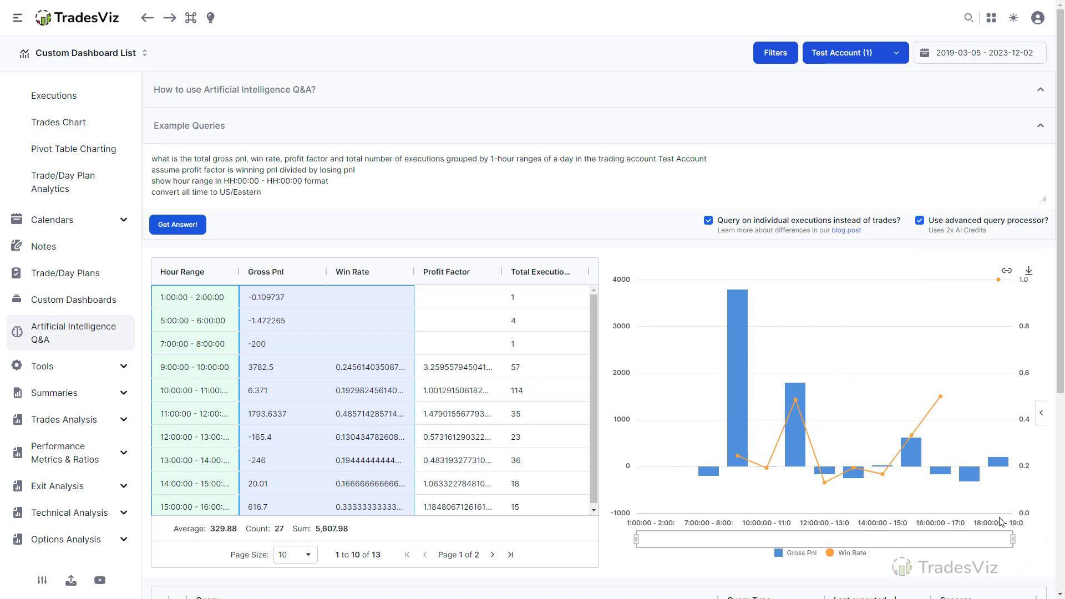
Step: Add Total Executions back to the chart on a secondary axis
{"action": "mouse_move", "coordinate": [1001, 509]}
{"action": "left_click", "coordinate": [1041, 412]}
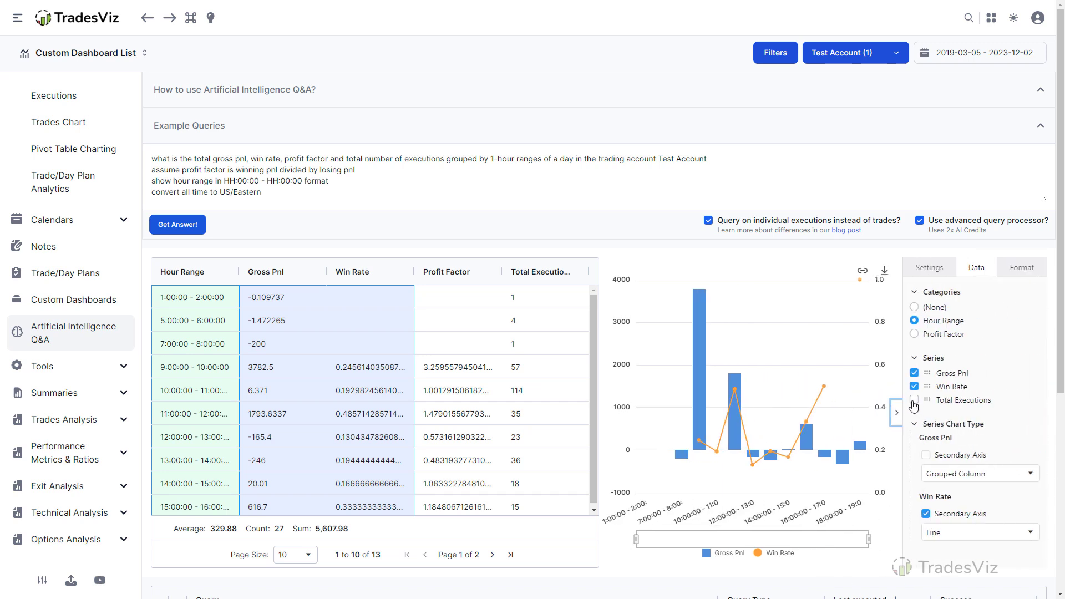
{"action": "left_click", "coordinate": [913, 400]}
{"action": "scroll", "coordinate": [963, 477], "scroll_direction": "down", "scroll_amount": 1}
{"action": "left_click", "coordinate": [926, 520]}
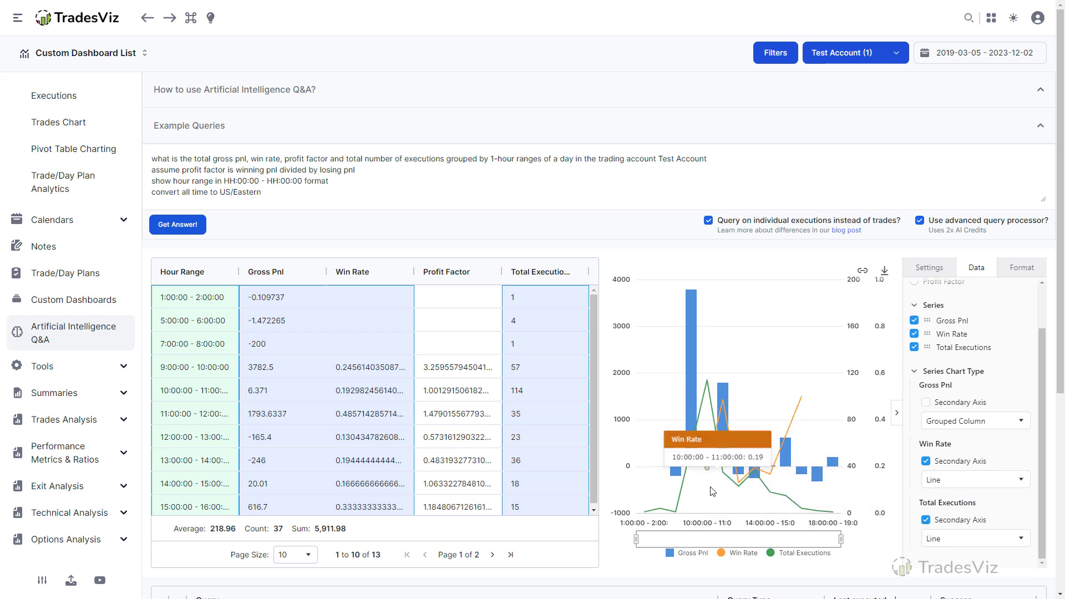
{"action": "left_click", "coordinate": [898, 420]}
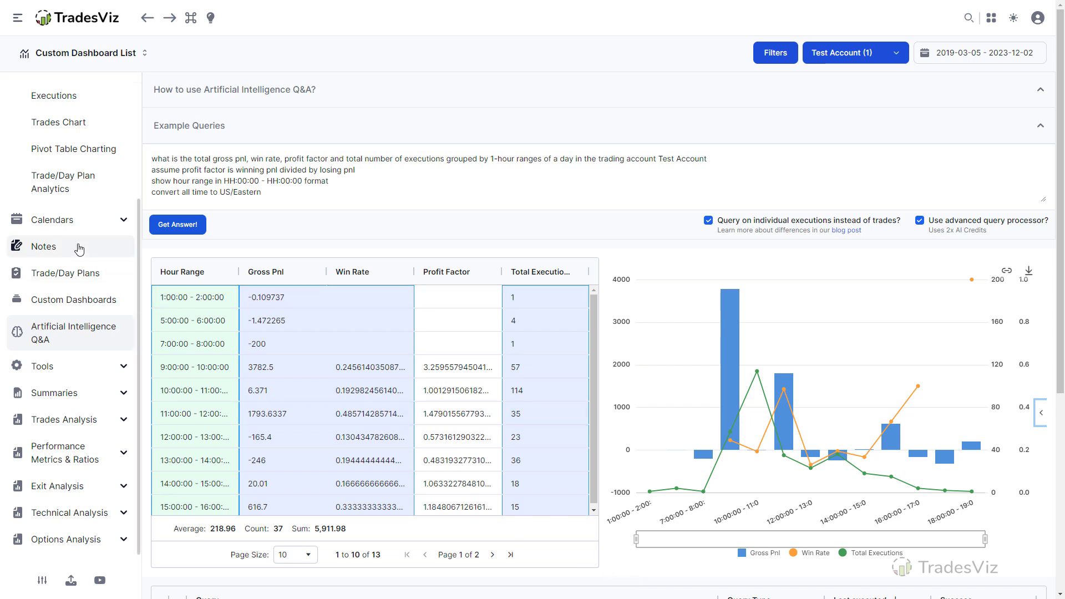
Step: Pick AI sample from the Custom Dashboard List and launch it
{"action": "scroll", "coordinate": [80, 244], "scroll_direction": "up", "scroll_amount": 3}
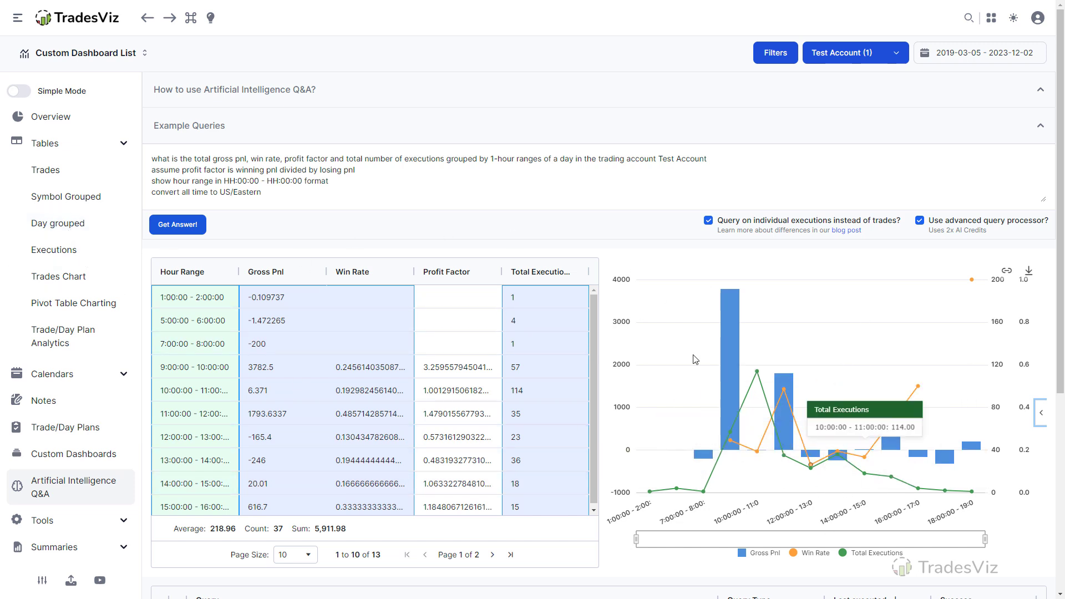
{"action": "left_click", "coordinate": [119, 61]}
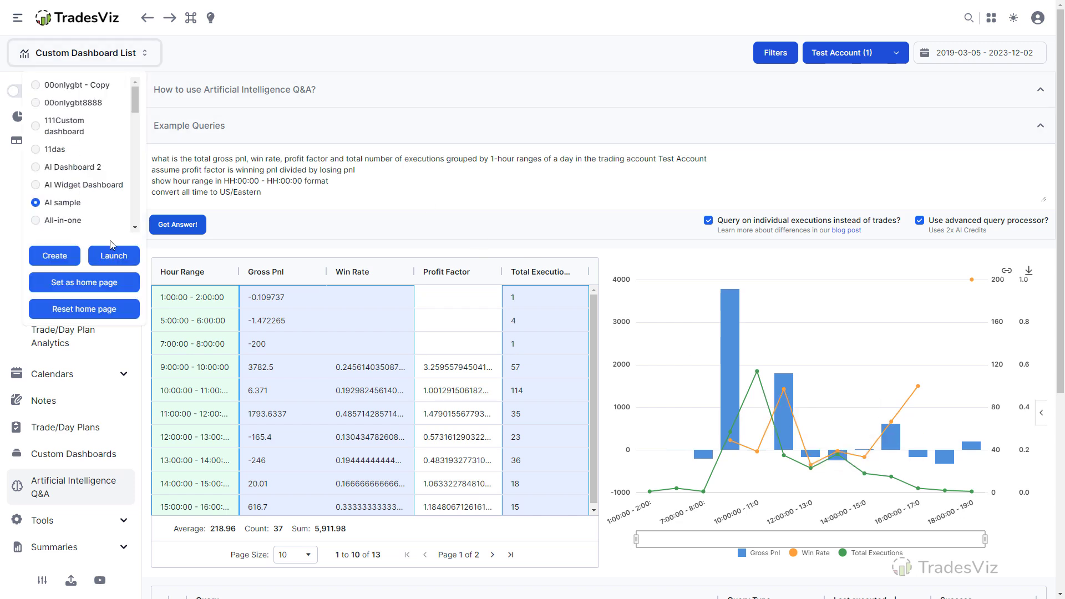
{"action": "left_click", "coordinate": [114, 256]}
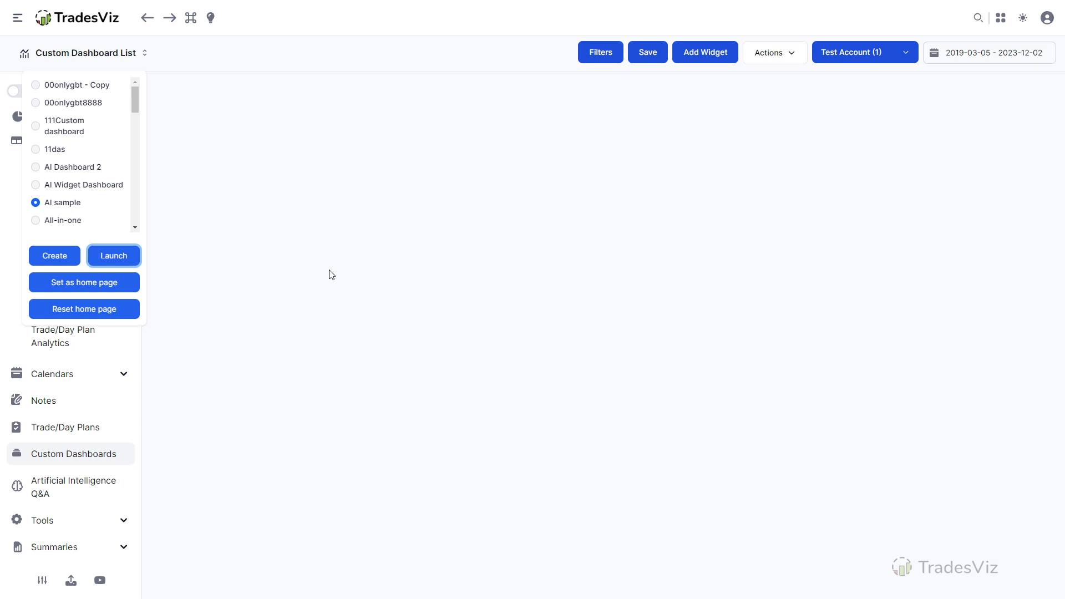
Step: Add a widget and set its type to A.I Charts/Tables › AI Query Table & Chart
{"action": "left_click", "coordinate": [707, 60]}
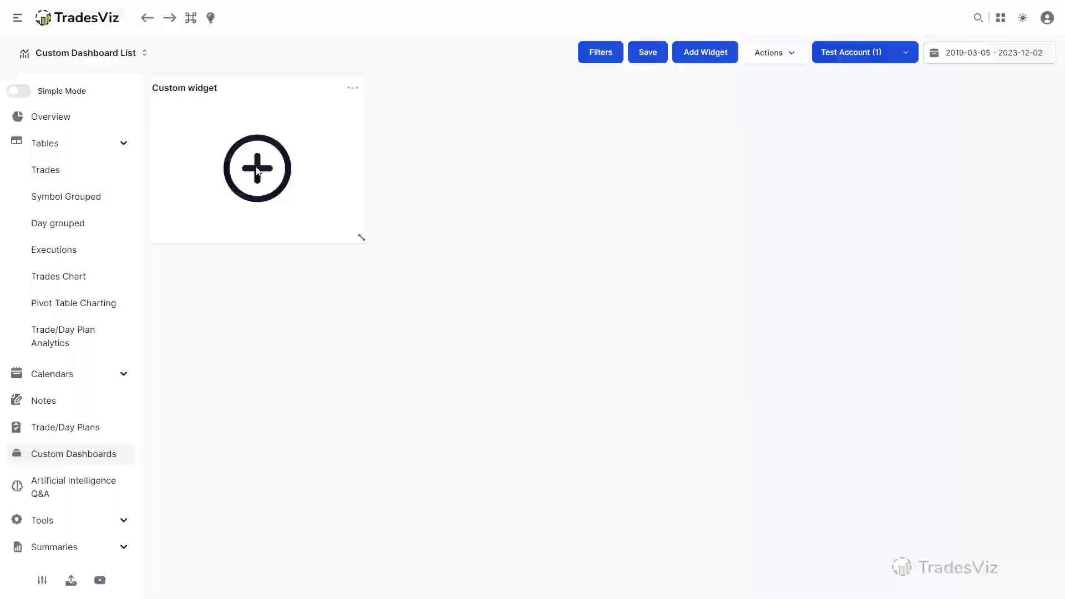
{"action": "left_click", "coordinate": [258, 169]}
{"action": "left_click", "coordinate": [383, 301]}
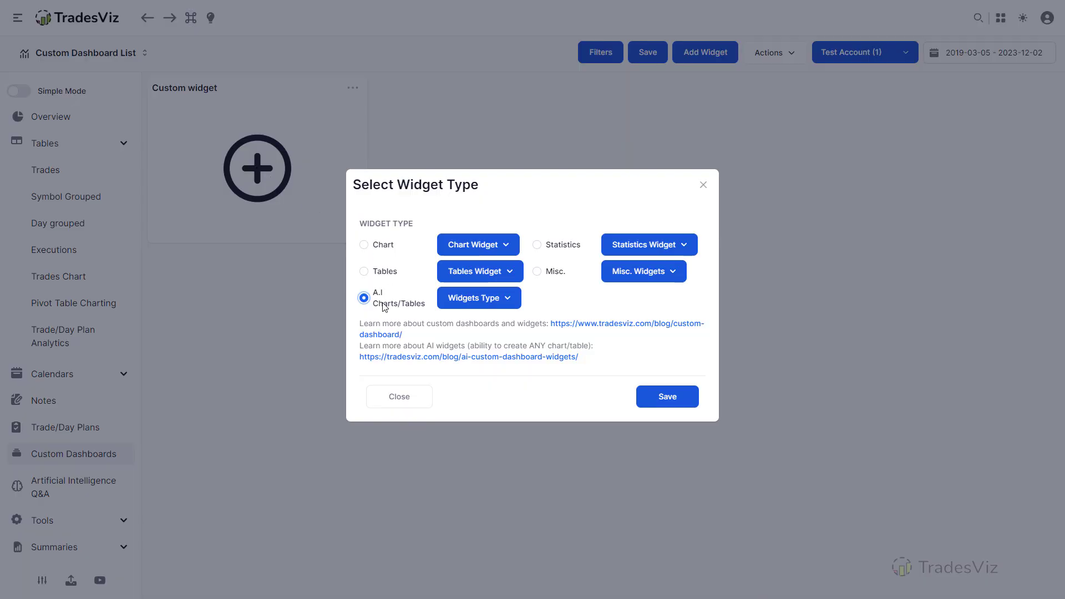
{"action": "left_click", "coordinate": [500, 299]}
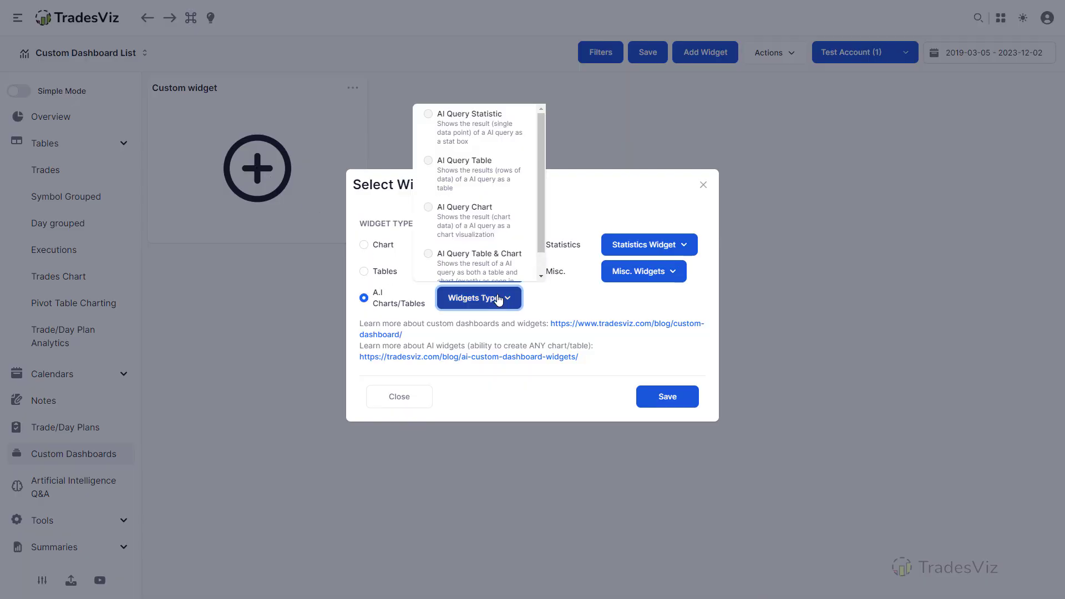
{"action": "mouse_move", "coordinate": [536, 140]}
{"action": "left_mouse_down"}
{"action": "mouse_move", "coordinate": [534, 181]}
{"action": "mouse_move", "coordinate": [541, 124]}
{"action": "left_mouse_up"}
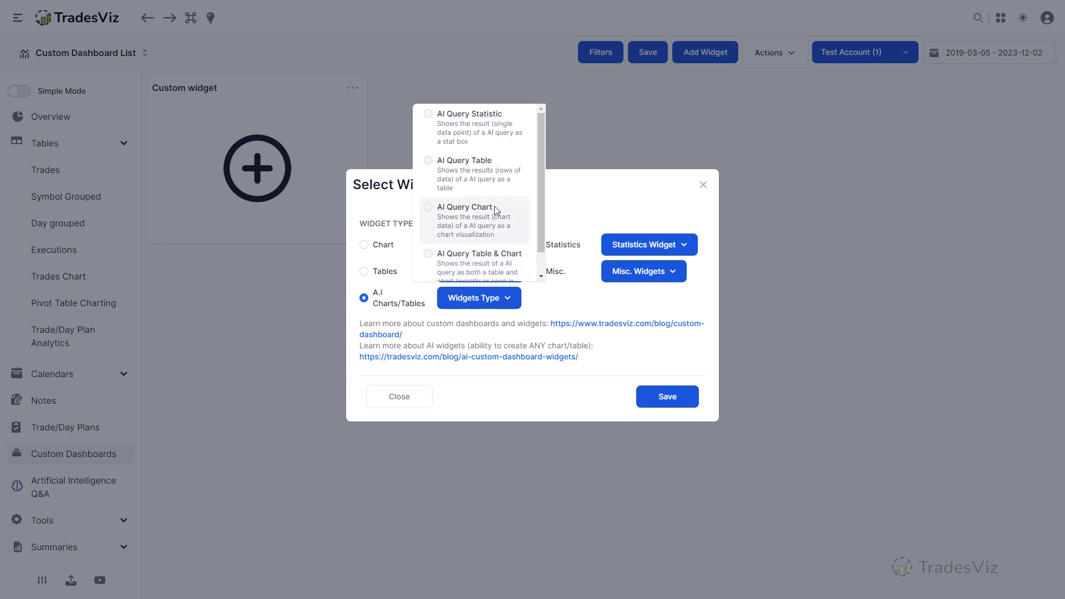
{"action": "left_click", "coordinate": [493, 129]}
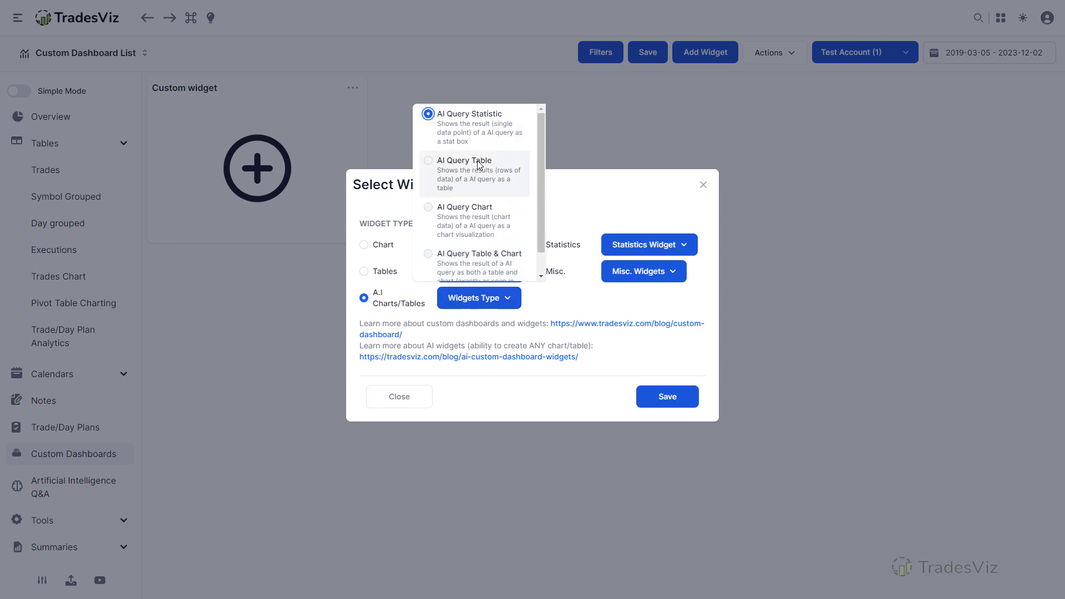
{"action": "left_click", "coordinate": [474, 166]}
{"action": "left_click", "coordinate": [471, 221]}
{"action": "left_click", "coordinate": [474, 260]}
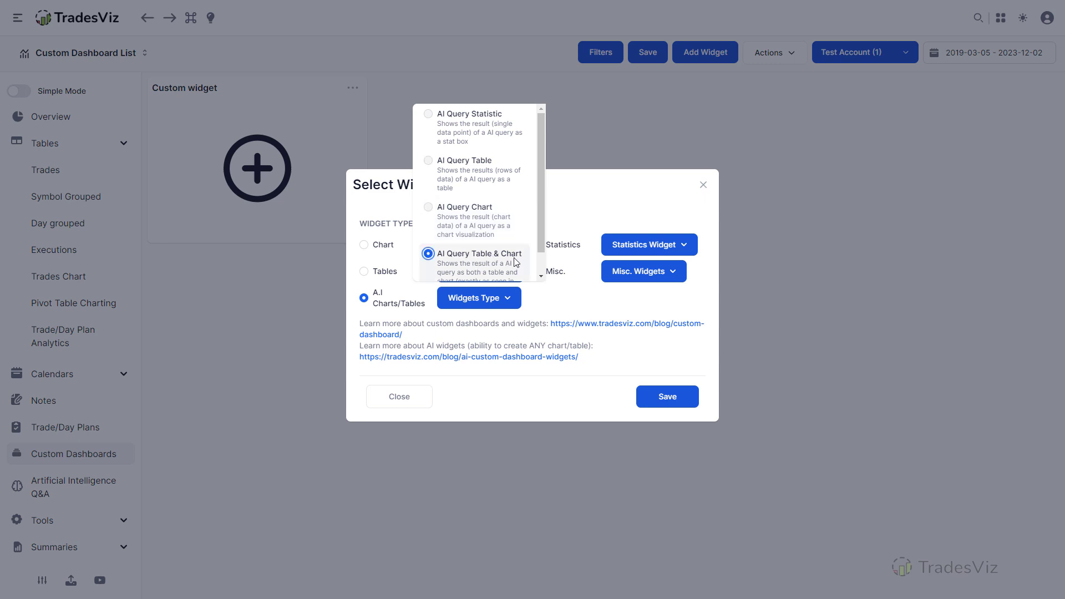
Step: Name the AI widget 'hour of day' and attach the hourly gross pnl and executions query
{"action": "left_click", "coordinate": [671, 398]}
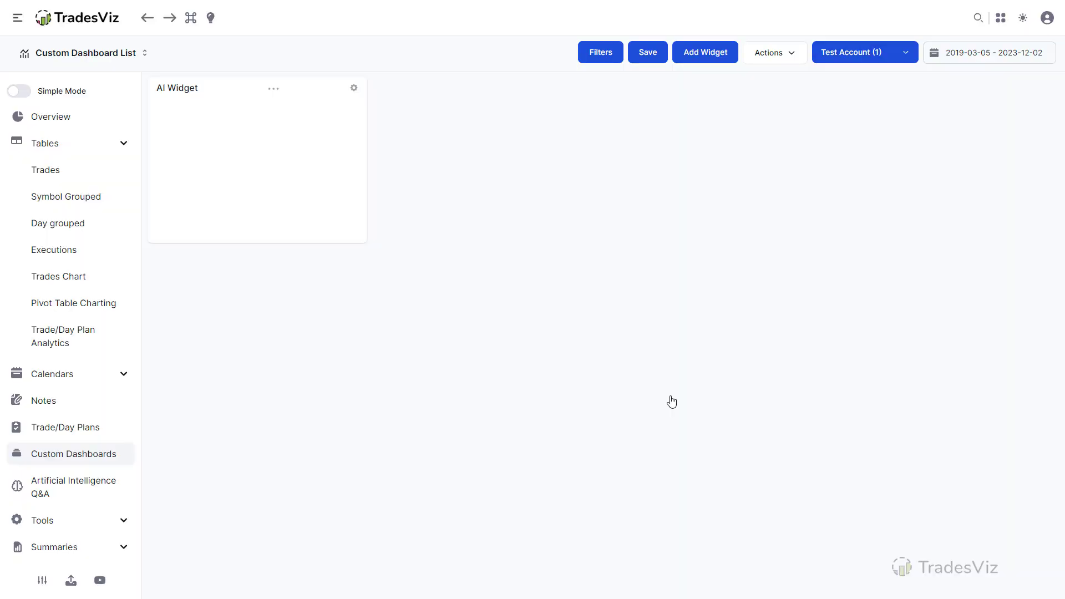
{"action": "left_click", "coordinate": [355, 89]}
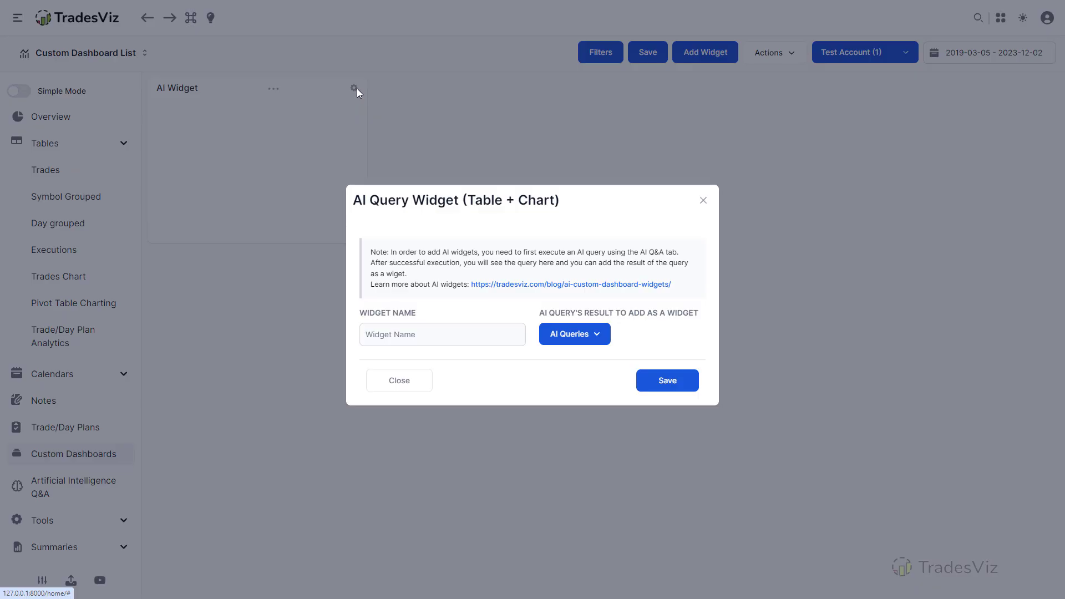
{"action": "left_click", "coordinate": [488, 343]}
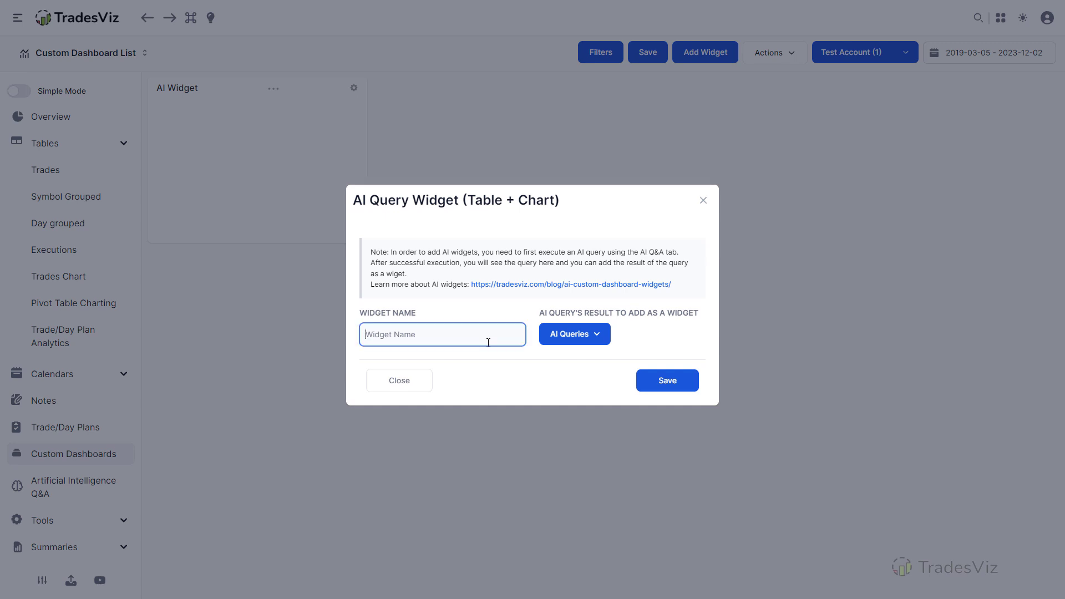
{"action": "type", "text": "hour of day"}
{"action": "left_click", "coordinate": [565, 340]}
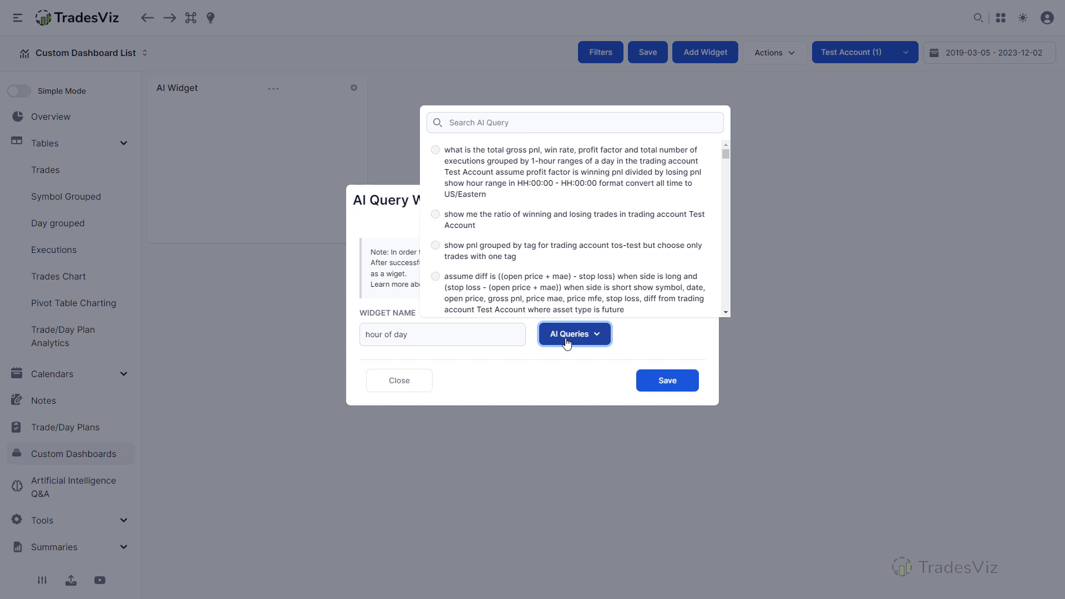
{"action": "left_click", "coordinate": [503, 162]}
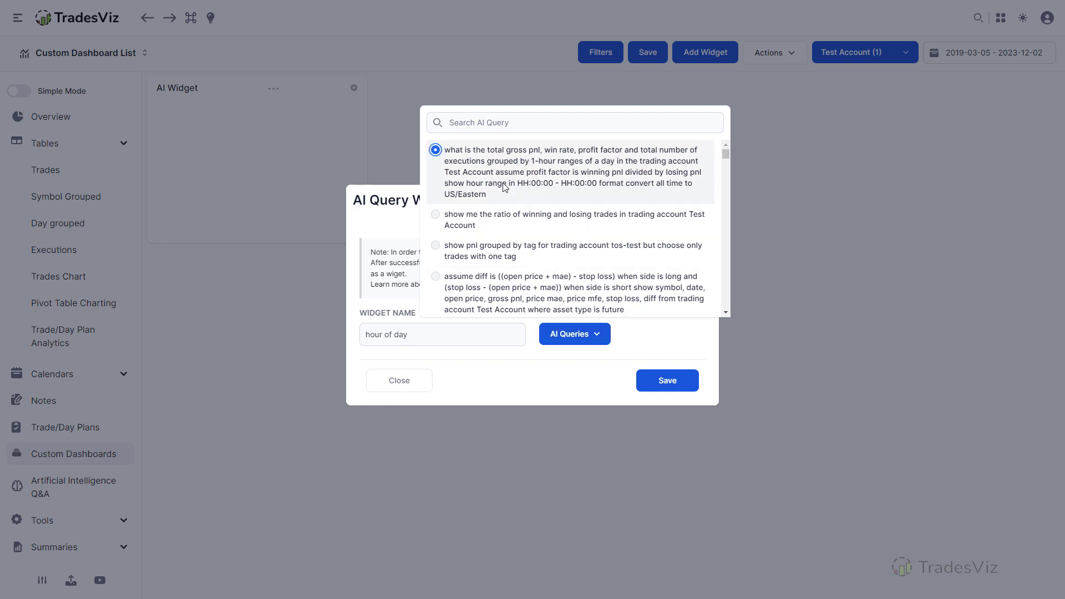
{"action": "left_click", "coordinate": [690, 388]}
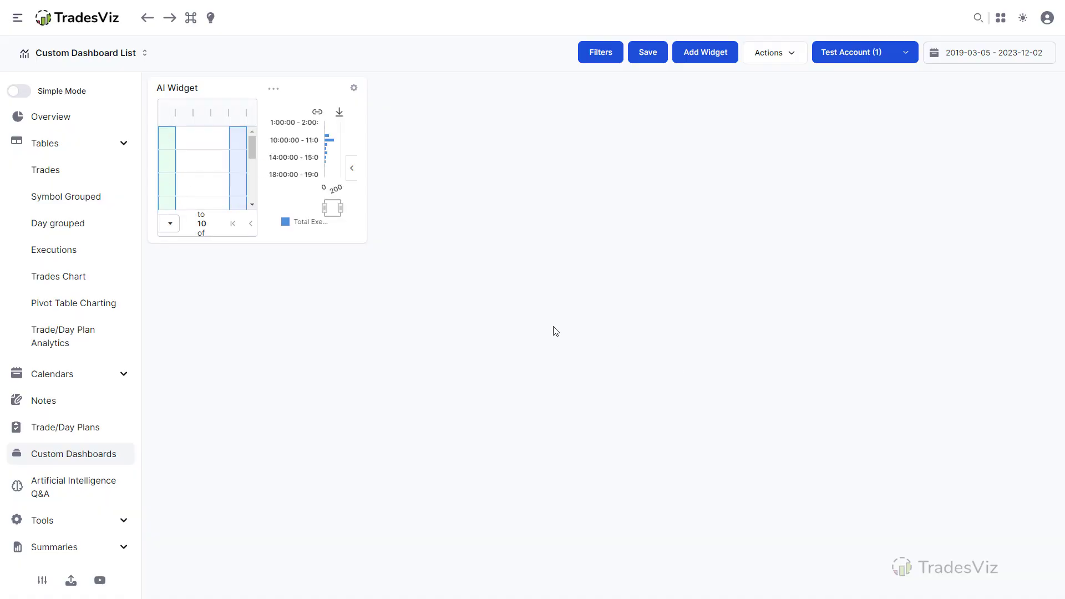
Step: Widen the AI widget across the dashboard and try pie and 100% stacked chart types
{"action": "left_click_drag", "start_coordinate": [361, 236], "coordinate": [946, 383]}
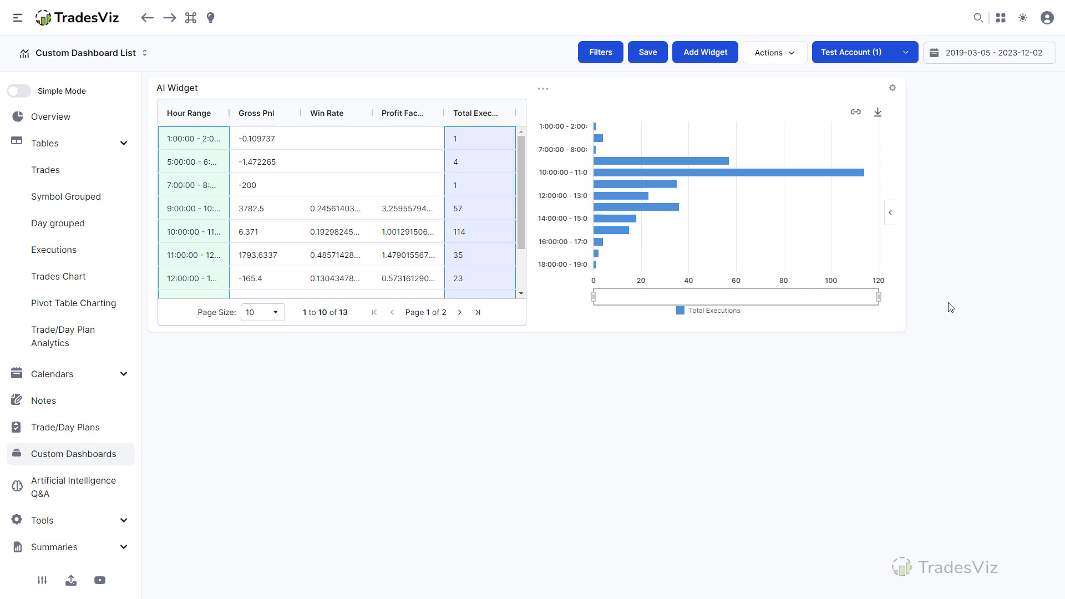
{"action": "left_click", "coordinate": [889, 215]}
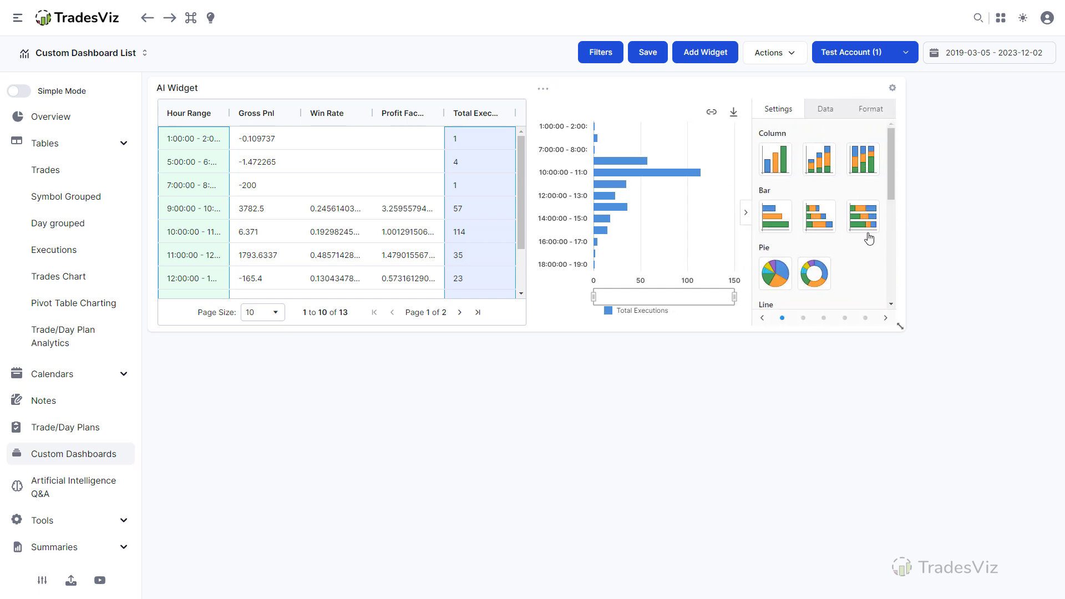
{"action": "scroll", "coordinate": [832, 238], "scroll_direction": "down", "scroll_amount": 2}
{"action": "scroll", "coordinate": [793, 227], "scroll_direction": "up", "scroll_amount": 1}
{"action": "left_click", "coordinate": [778, 219]}
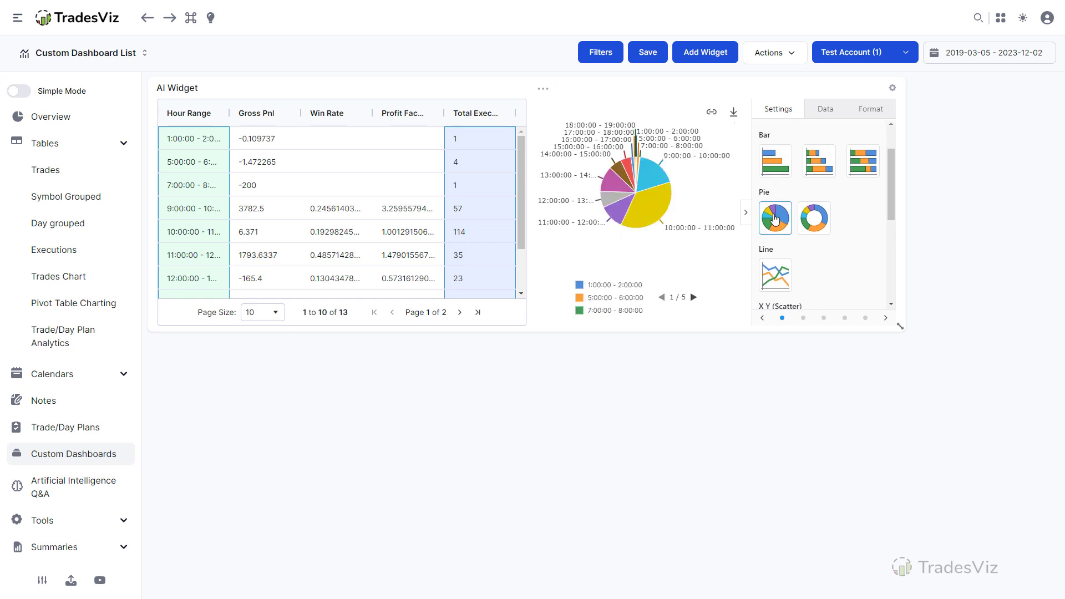
{"action": "left_click", "coordinate": [775, 168]}
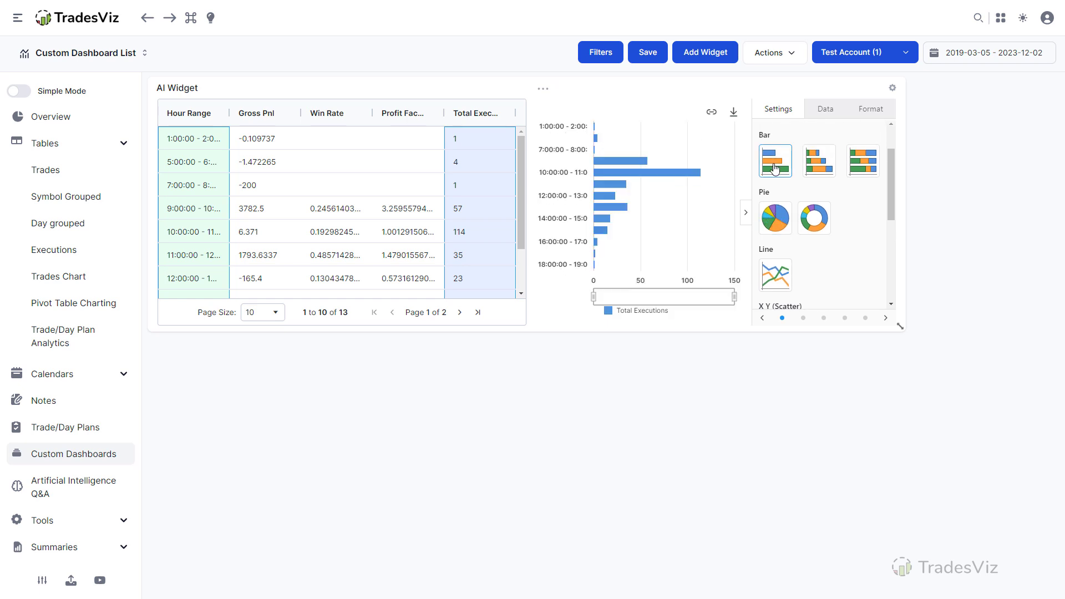
{"action": "left_click", "coordinate": [860, 172]}
{"action": "left_click", "coordinate": [773, 166]}
Step: Make it a combination chart with Gross Pnl bars and Total Executions on a secondary axis
{"action": "scroll", "coordinate": [793, 244], "scroll_direction": "down", "scroll_amount": 5}
{"action": "left_click", "coordinate": [780, 289]}
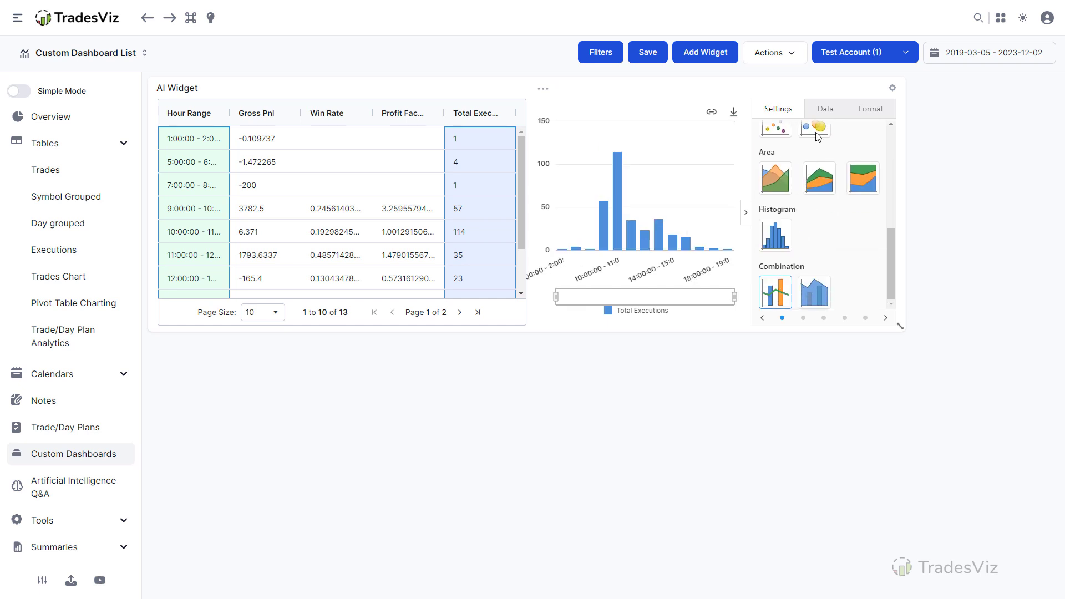
{"action": "left_click", "coordinate": [825, 108]}
{"action": "scroll", "coordinate": [799, 219], "scroll_direction": "down", "scroll_amount": 1}
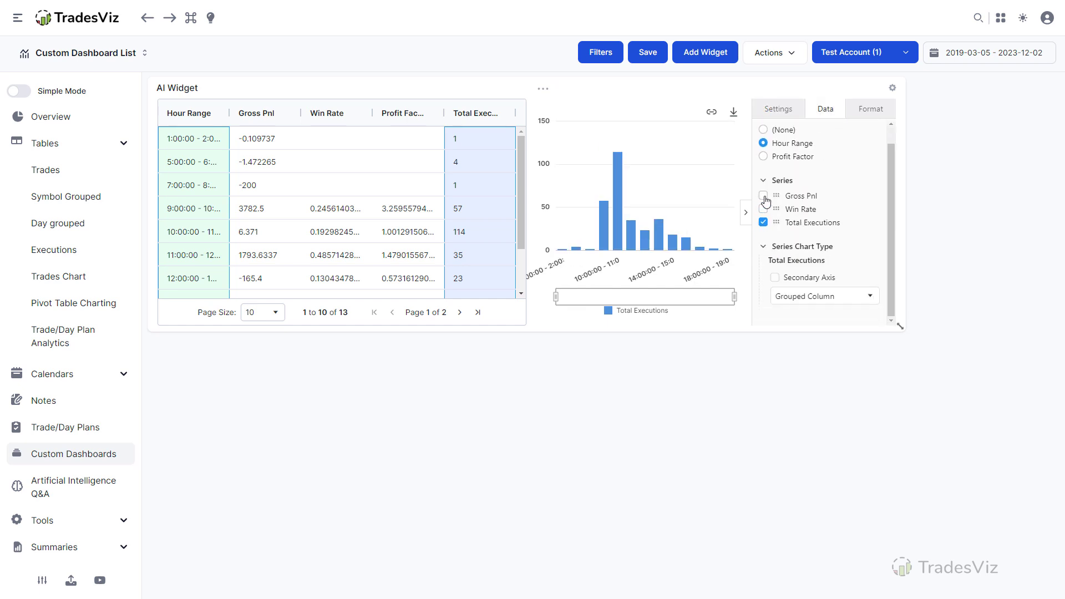
{"action": "left_click", "coordinate": [763, 195]}
{"action": "scroll", "coordinate": [800, 282], "scroll_direction": "down", "scroll_amount": 1}
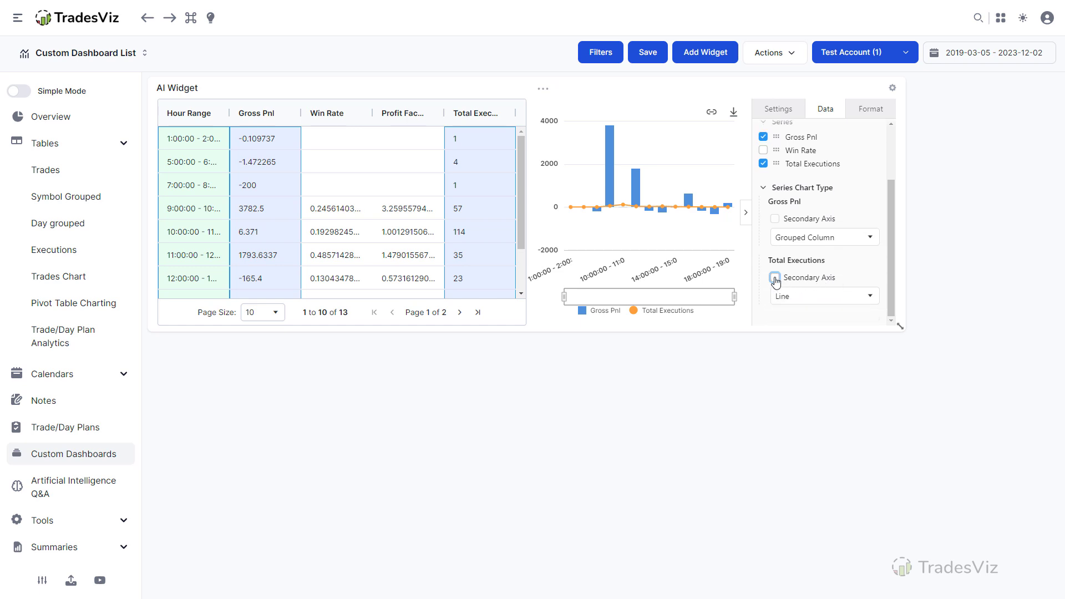
{"action": "left_click", "coordinate": [775, 278]}
{"action": "left_click", "coordinate": [746, 213]}
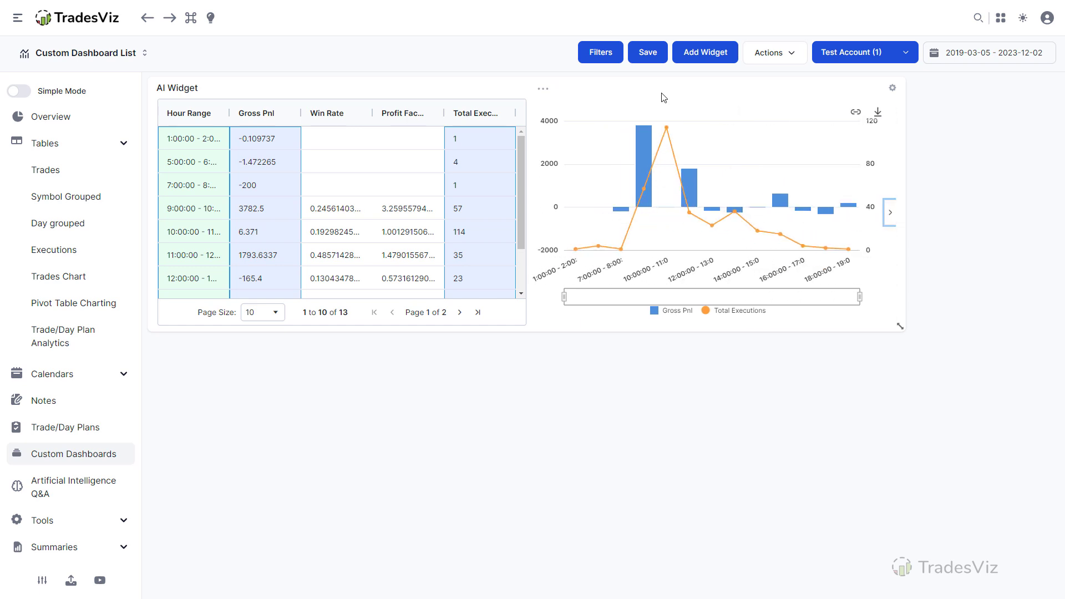
Step: Save the dashboard, view the Last 1 Year data, then restore the Full Range dates
{"action": "left_click", "coordinate": [647, 52]}
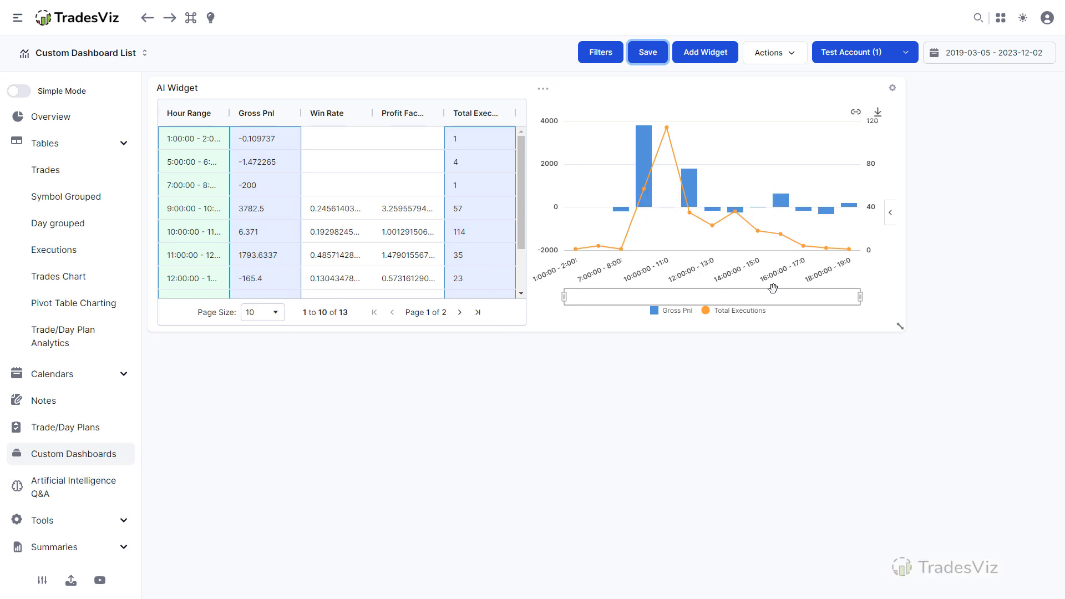
{"action": "left_click", "coordinate": [982, 55]}
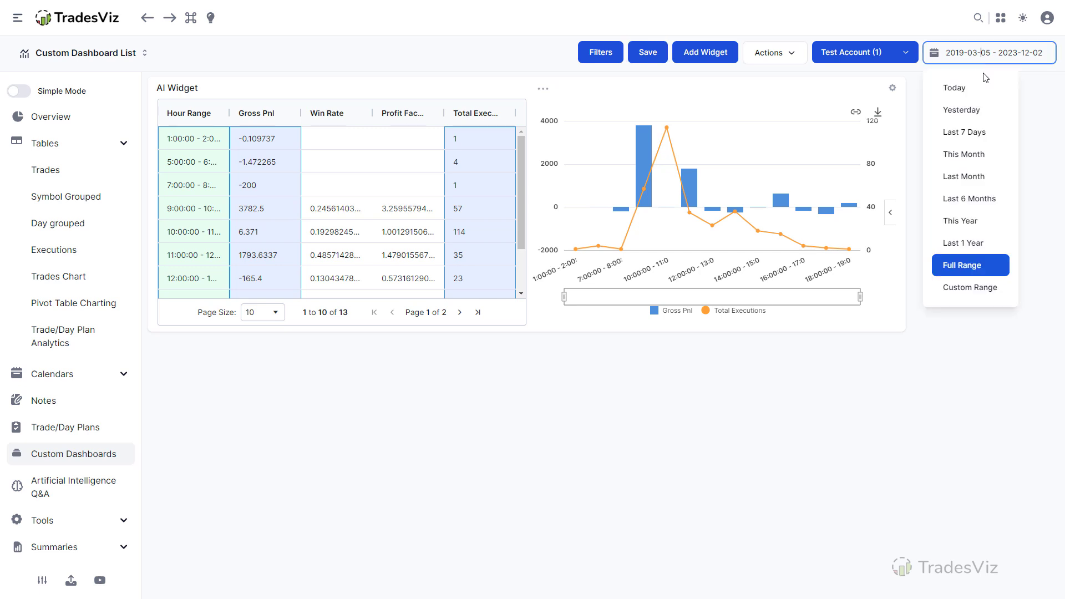
{"action": "left_click", "coordinate": [988, 244]}
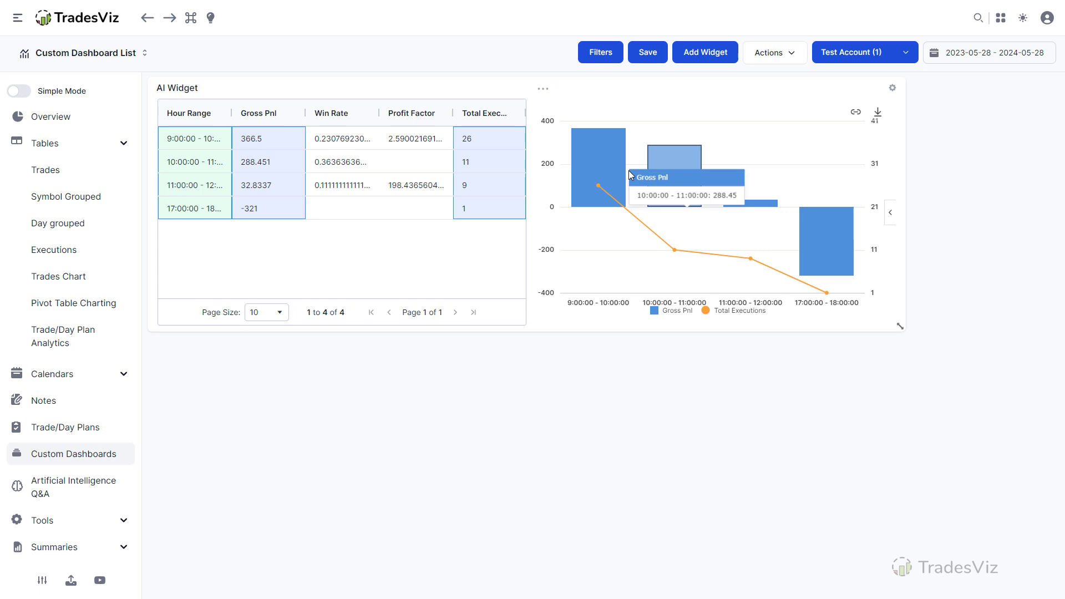
{"action": "left_click", "coordinate": [991, 55]}
{"action": "left_click", "coordinate": [984, 270]}
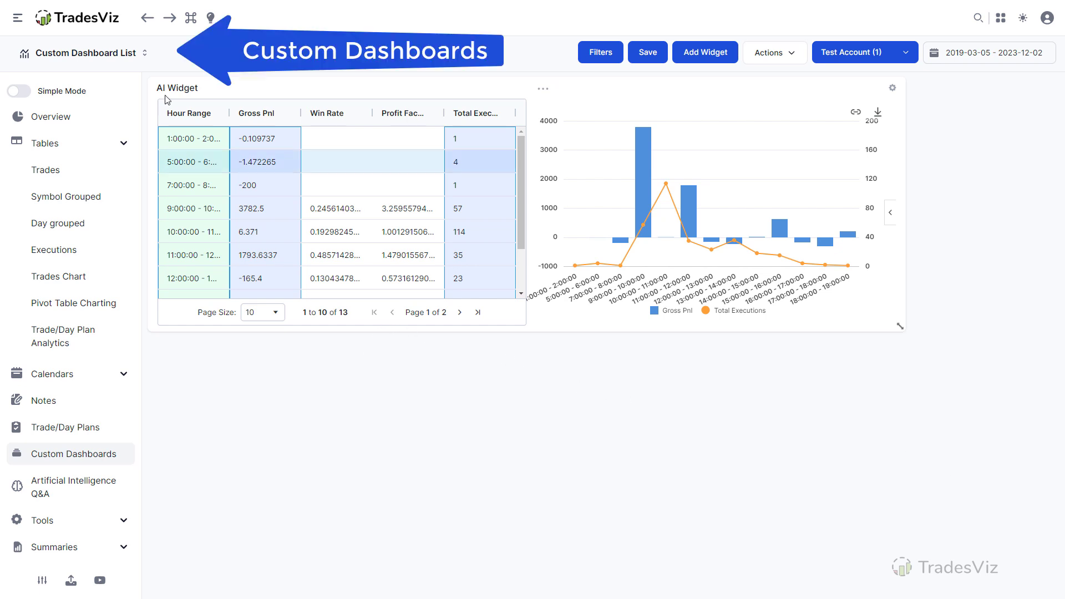
Step: Set the current dashboard as home page via Actions, then reopen the custom dashboard list
{"action": "left_click", "coordinate": [119, 54]}
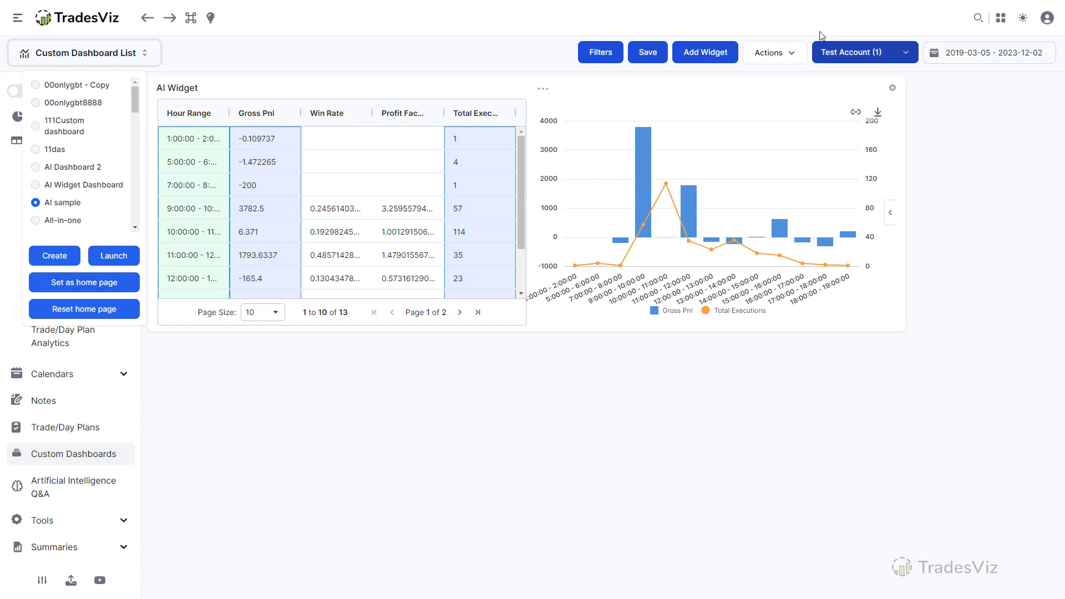
{"action": "left_click", "coordinate": [793, 45]}
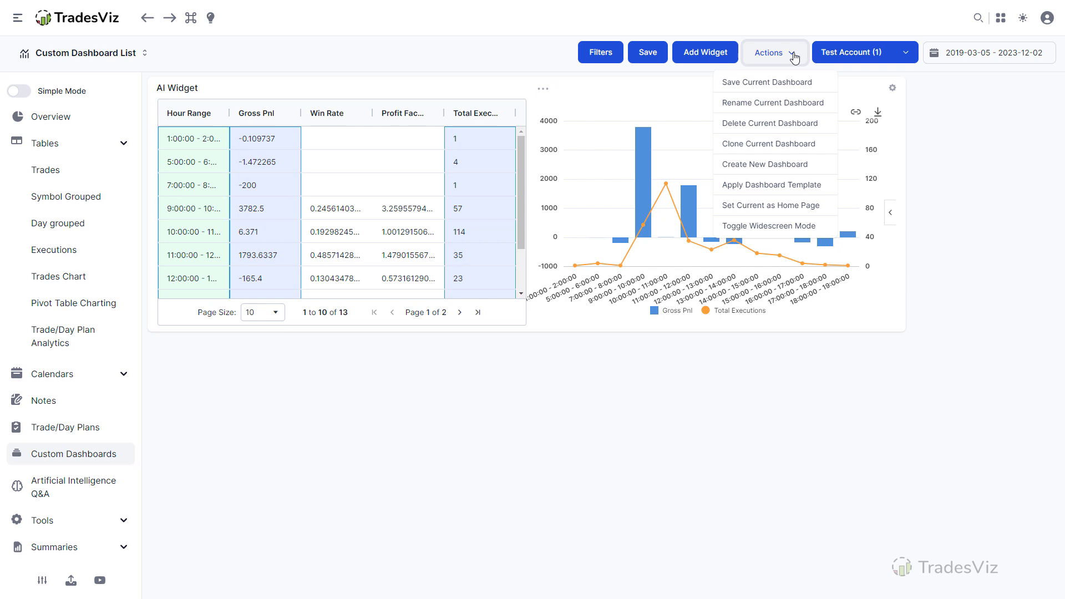
{"action": "left_click", "coordinate": [805, 214]}
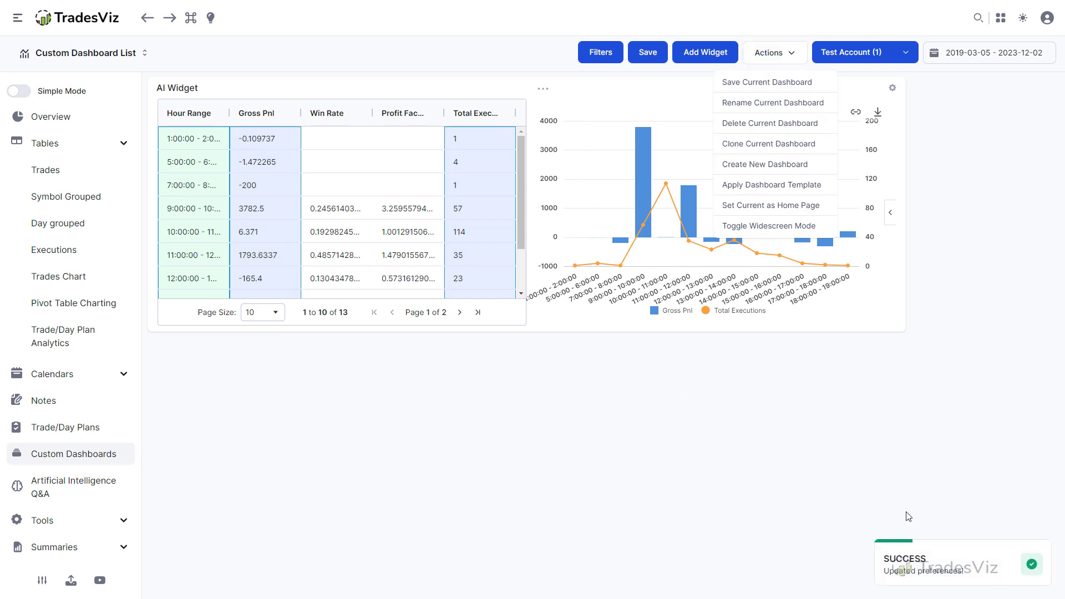
{"action": "left_click", "coordinate": [142, 57]}
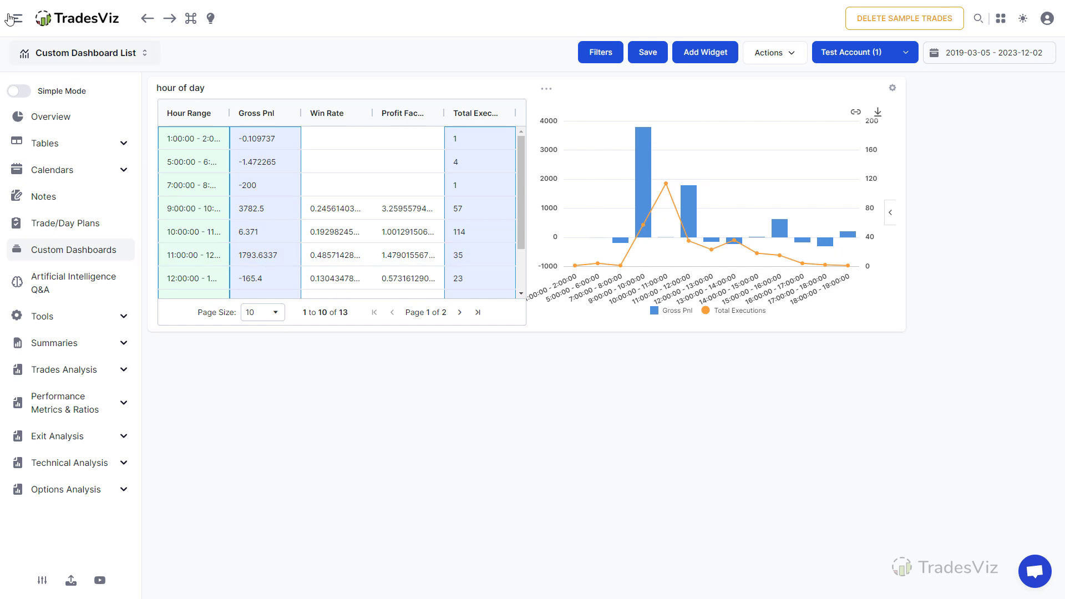
Step: Launch the AI Widget Dashboard and scroll through its widgets
{"action": "left_click", "coordinate": [54, 53]}
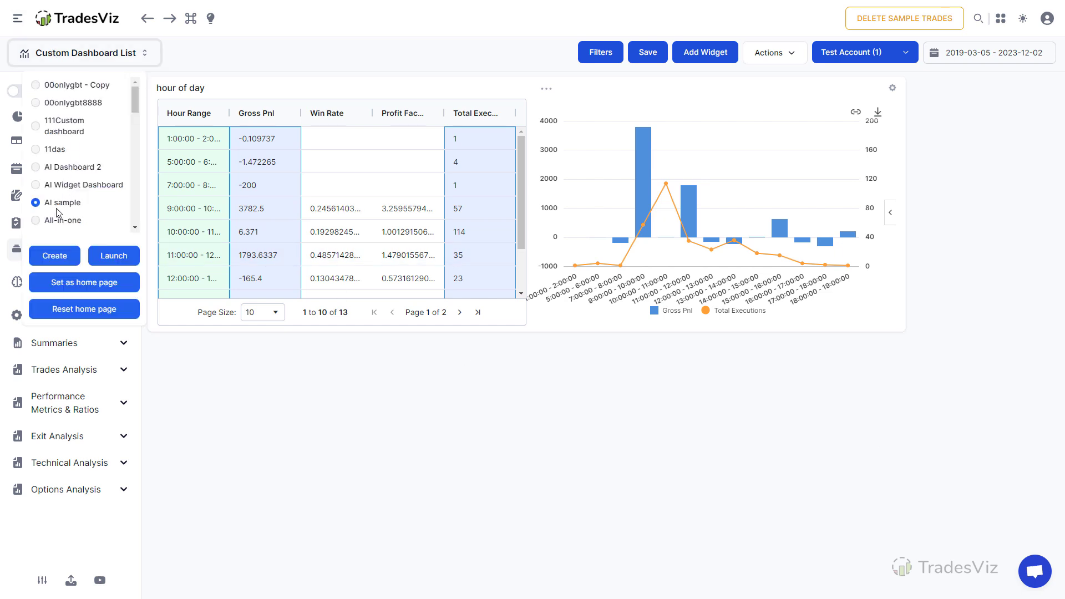
{"action": "left_click", "coordinate": [66, 187]}
{"action": "left_click", "coordinate": [114, 256]}
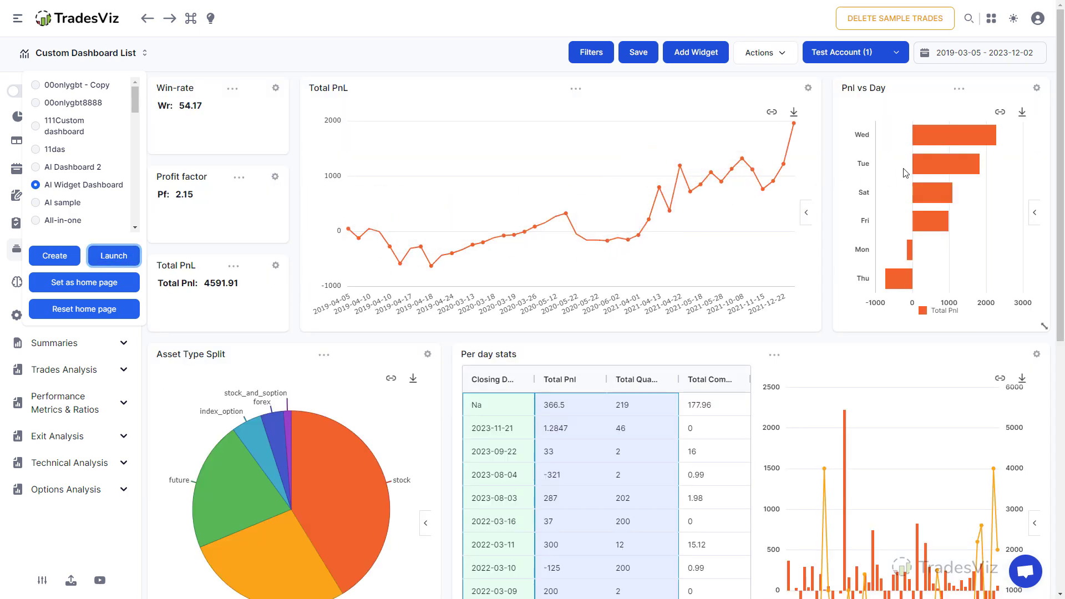
{"action": "scroll", "coordinate": [896, 325], "scroll_direction": "down", "scroll_amount": 4}
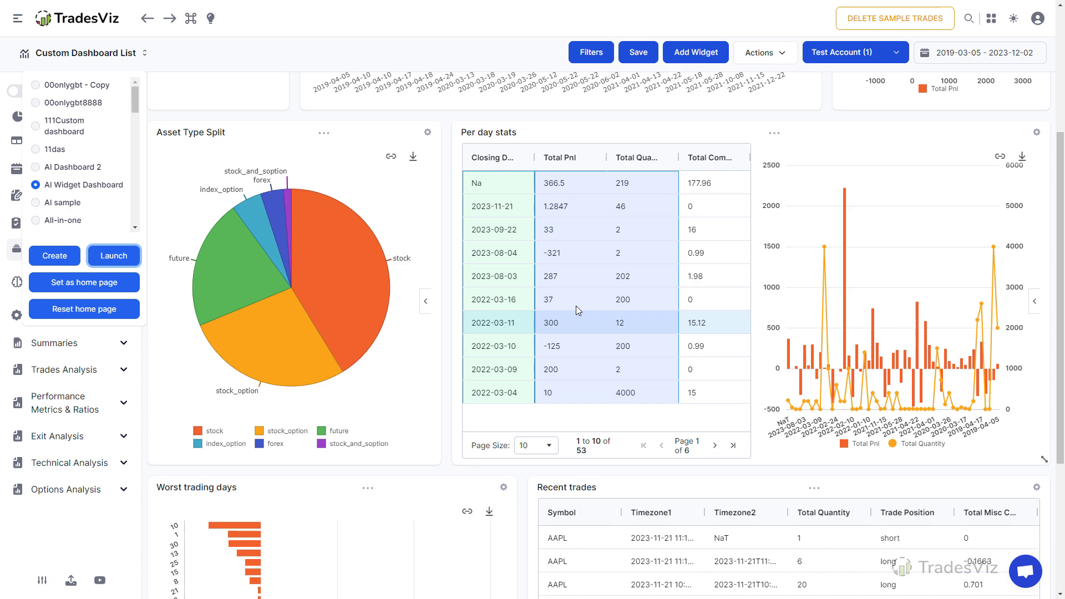
{"action": "scroll", "coordinate": [566, 481], "scroll_direction": "down", "scroll_amount": 4}
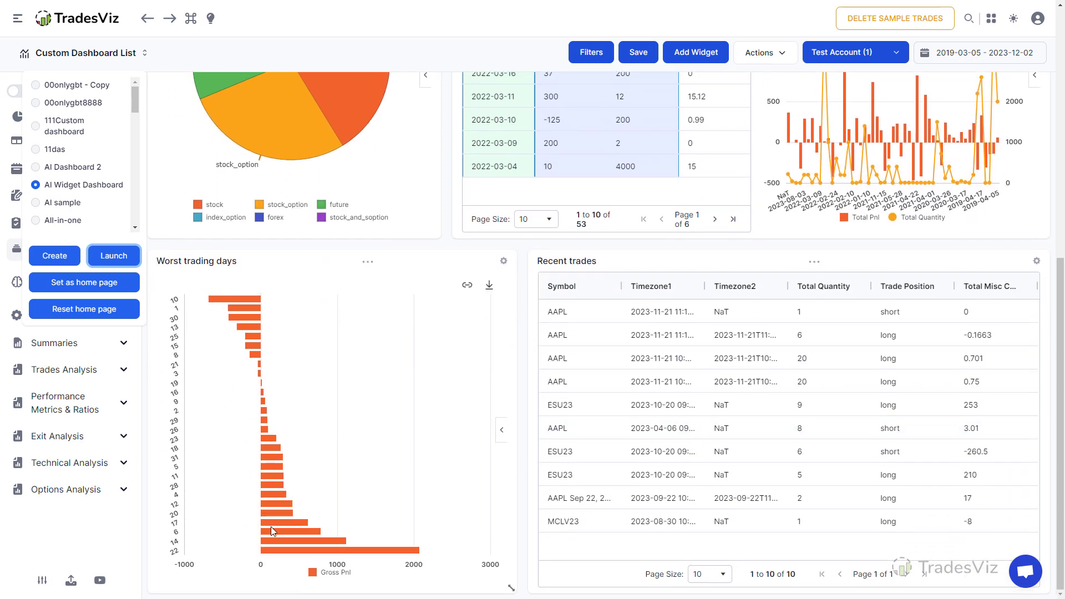
Step: Launch AI Dashboard 2, browse its Winning symbols and Best weeks widgets, and close the list
{"action": "left_click", "coordinate": [76, 170]}
{"action": "left_click", "coordinate": [114, 255]}
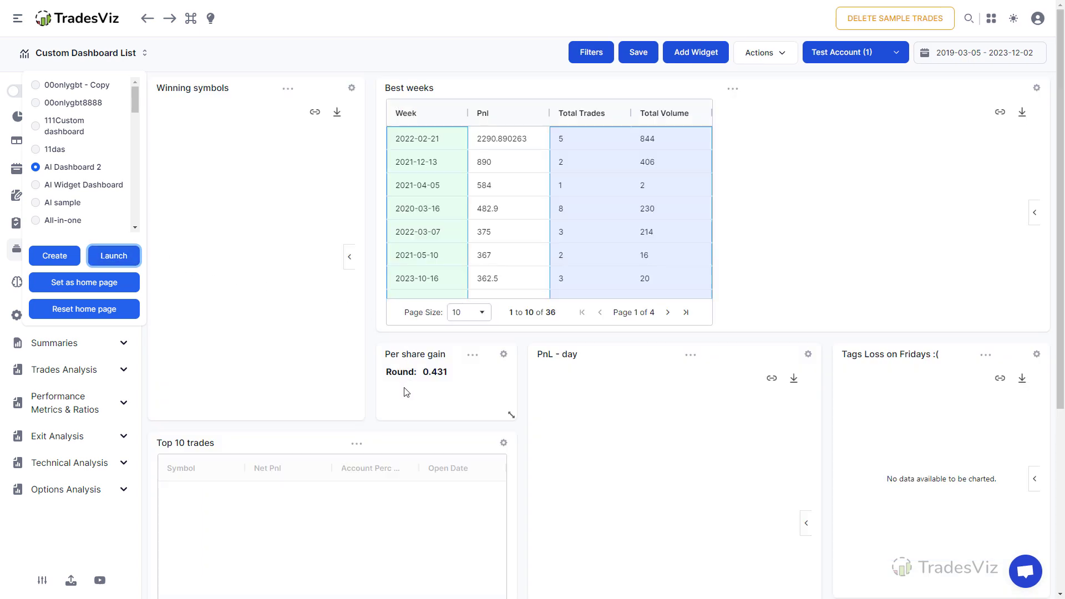
{"action": "scroll", "coordinate": [407, 392], "scroll_direction": "down", "scroll_amount": 3}
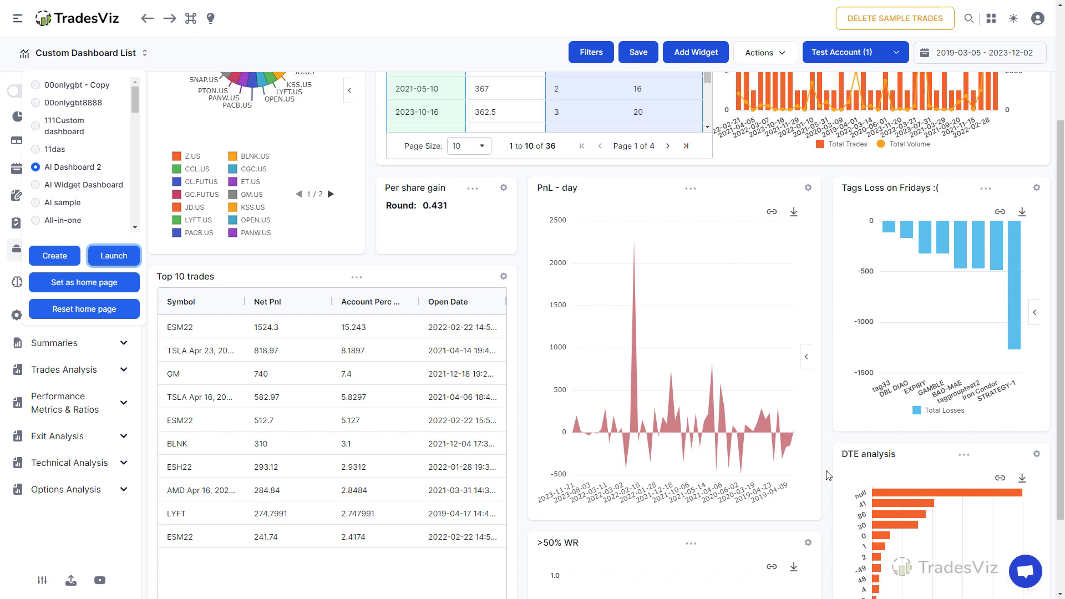
{"action": "scroll", "coordinate": [827, 475], "scroll_direction": "down", "scroll_amount": 2}
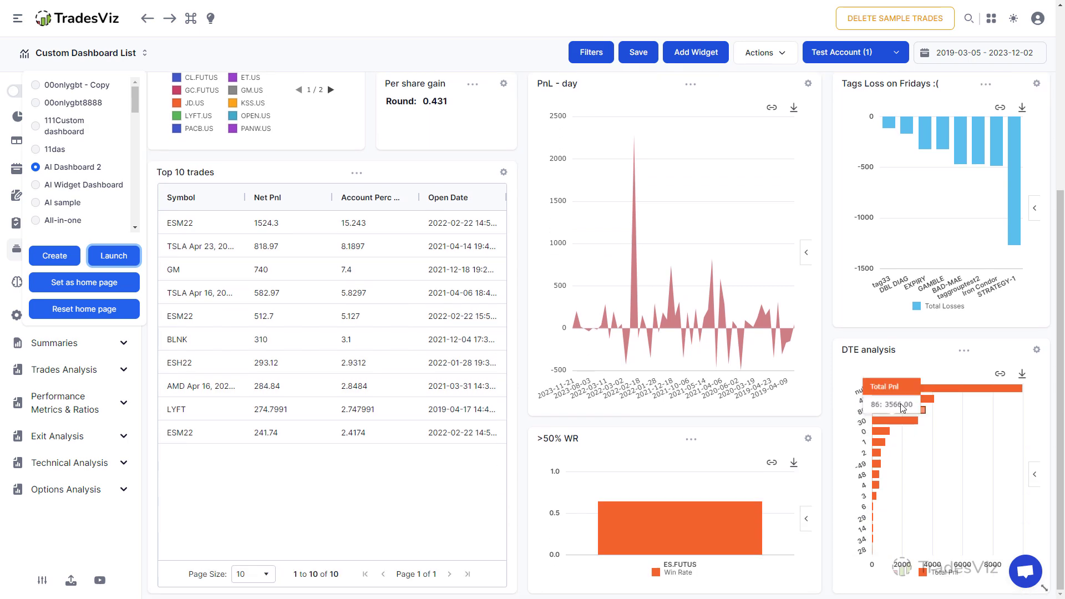
{"action": "scroll", "coordinate": [501, 528], "scroll_direction": "up", "scroll_amount": 5}
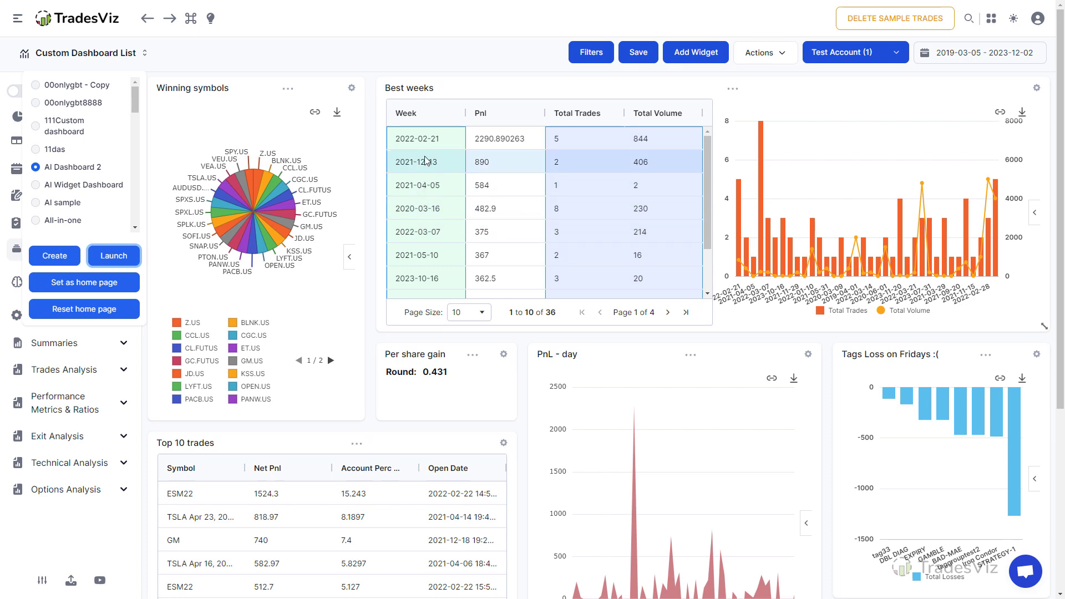
{"action": "left_click", "coordinate": [69, 55]}
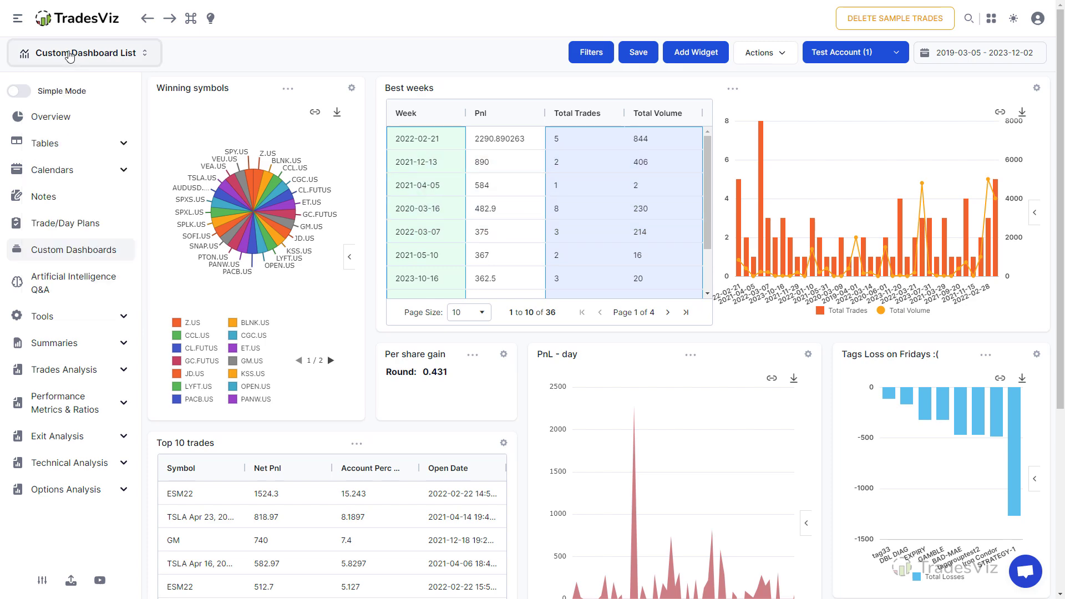